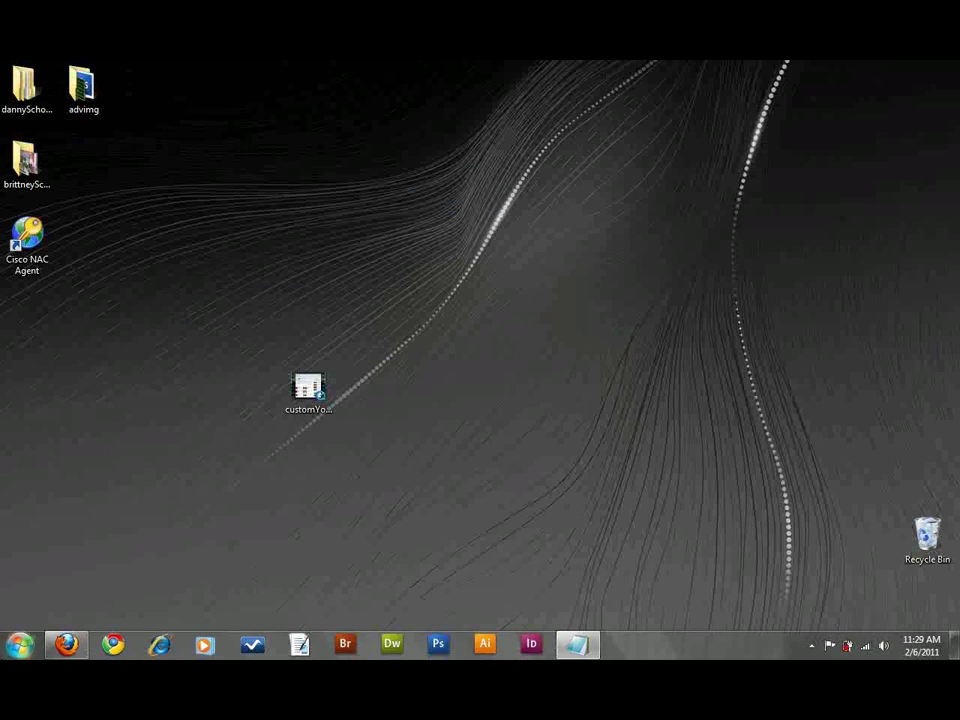
# Step: Start a blank Notepad document, then widen its window to the left and make it taller
pyautogui.click(19, 643)
pyautogui.click(56, 295)
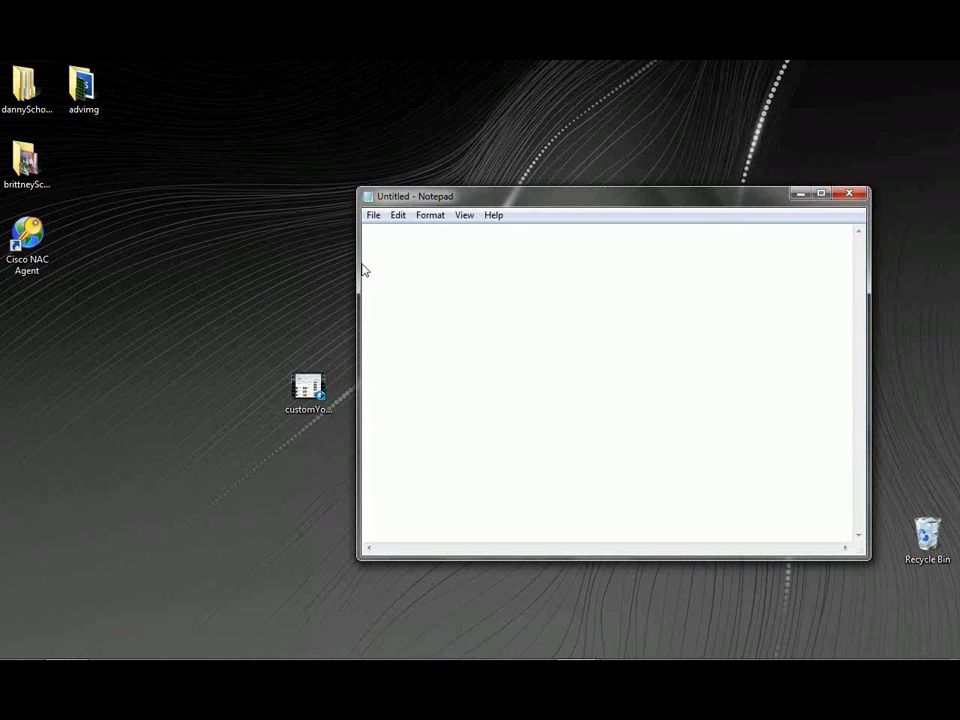
pyautogui.moveTo(358, 266); pyautogui.dragTo(211, 270)
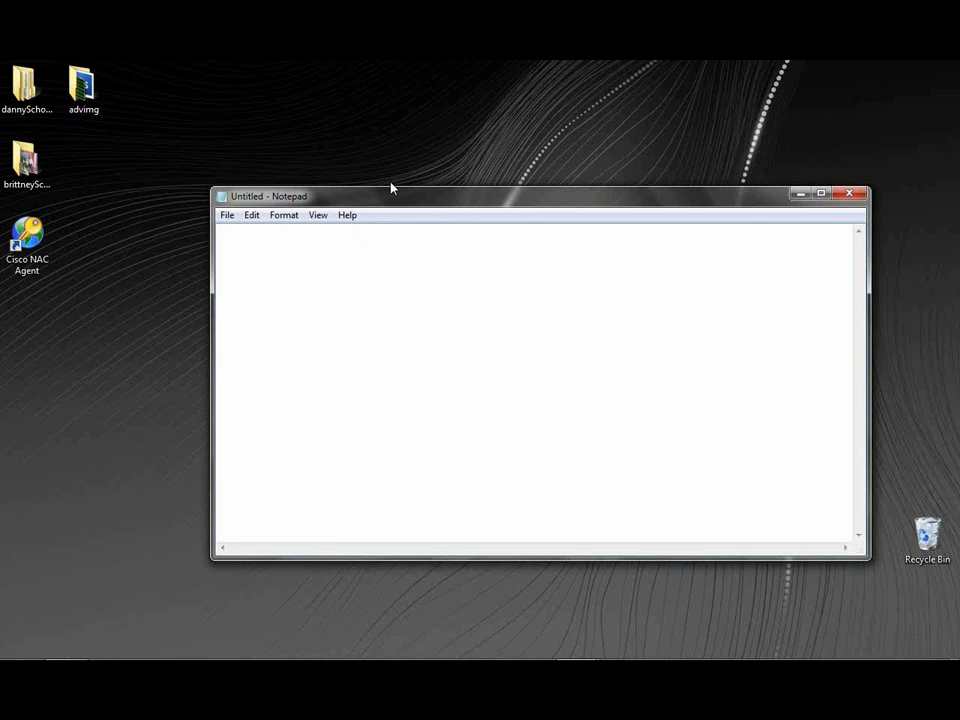
pyautogui.moveTo(392, 188); pyautogui.dragTo(410, 95)
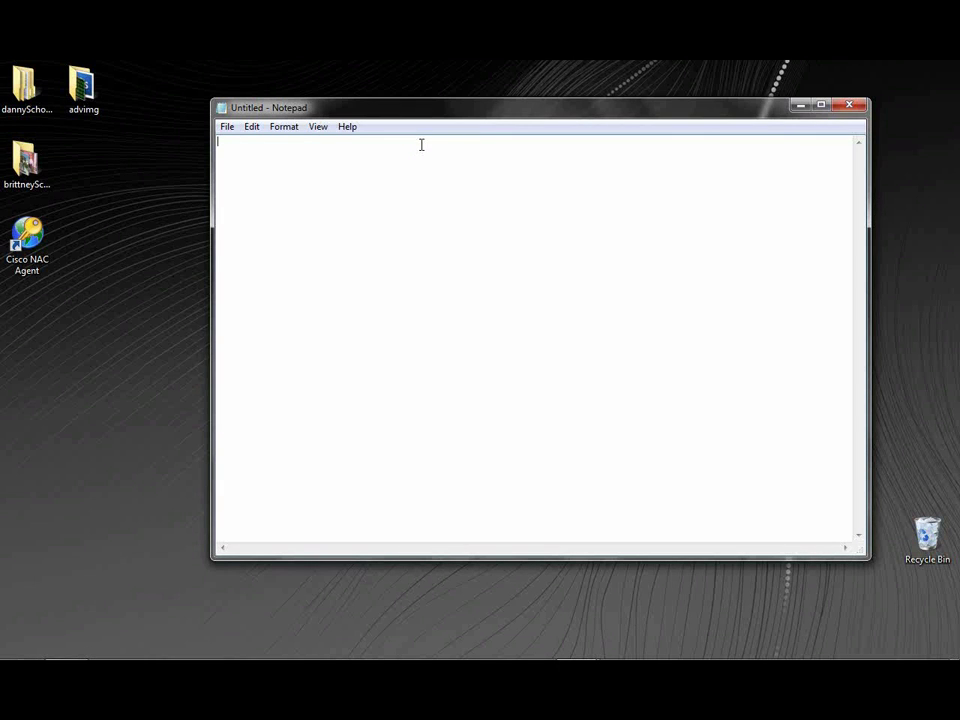
# Step: Type the <!doctype html> declaration and the <html lang="en"> opening tag
pyautogui.write('<')
pyautogui.write('!dicty')
pyautogui.write('pe')
pyautogui.press('BackSpace')
pyautogui.press('BackSpace')
pyautogui.press('BackSpace')
pyautogui.press('BackSpace')
pyautogui.press('BackSpace')
pyautogui.press('BackSpace')
pyautogui.write('octype ')
pyautogui.write('html')
pyautogui.write('>')
pyautogui.press('Return')
pyautogui.write('<html')
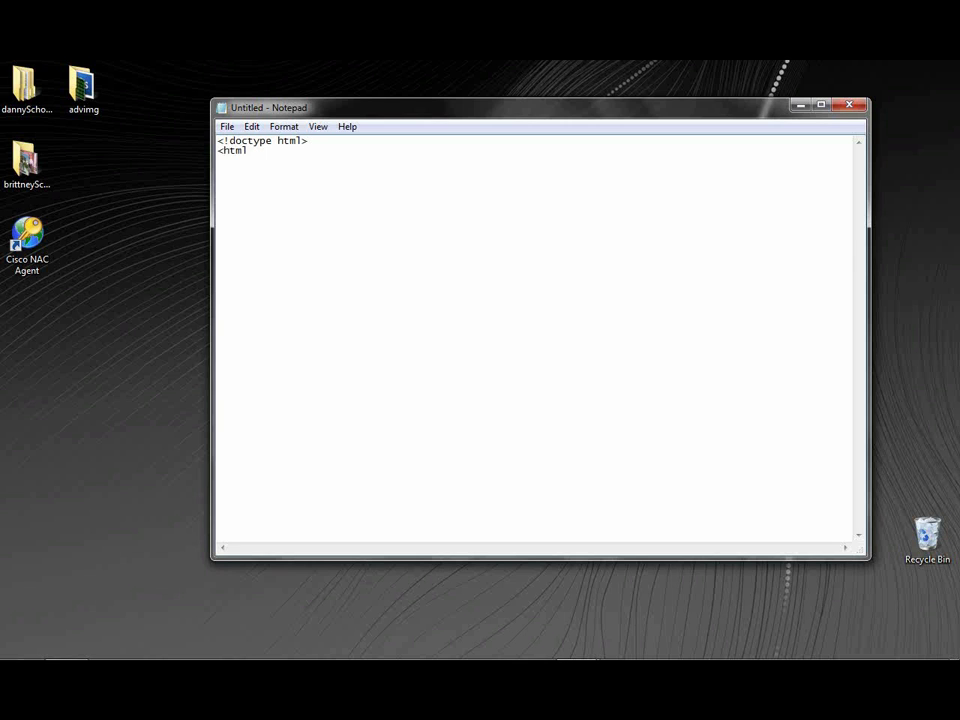
pyautogui.write(' lan')
pyautogui.write('g="')
pyautogui.write("en'")
pyautogui.press('BackSpace')
pyautogui.write('">')
pyautogui.press('Return')
# Step: Add the head section containing a title reading 'html5 video tut'
pyautogui.write('</')
pyautogui.write('head')
pyautogui.write('>')
pyautogui.press('Return')
pyautogui.write('<')
pyautogui.write('/head>')
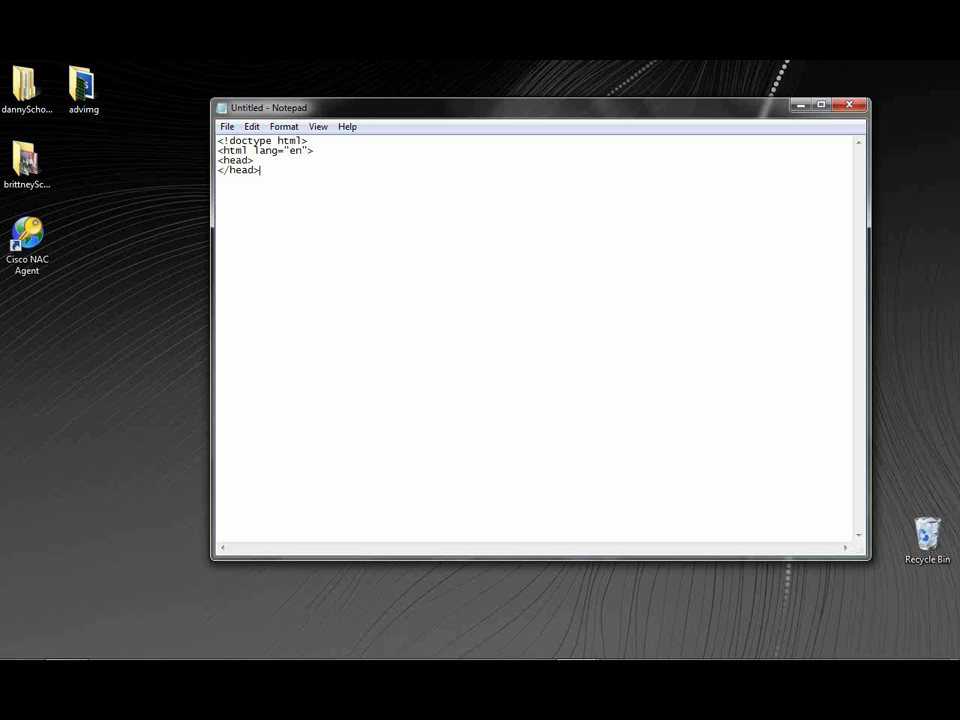
pyautogui.press('Up')
pyautogui.press('Return')
pyautogui.write('<title>')
pyautogui.press('Return')
pyautogui.write('</t')
pyautogui.write('itle>')
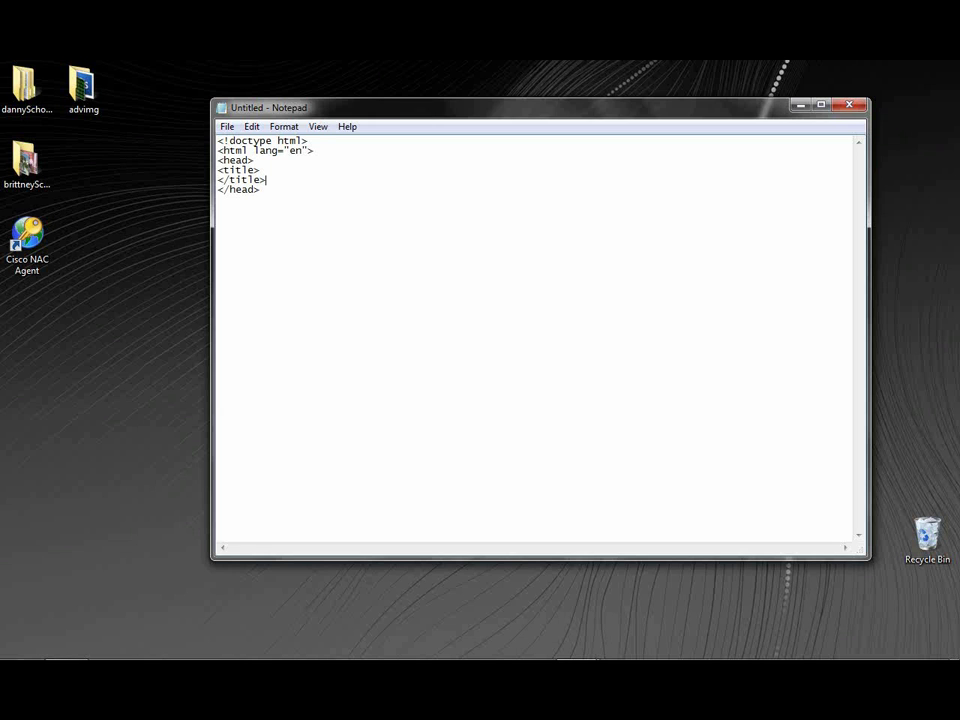
pyautogui.click(262, 170)
pyautogui.press('Return')
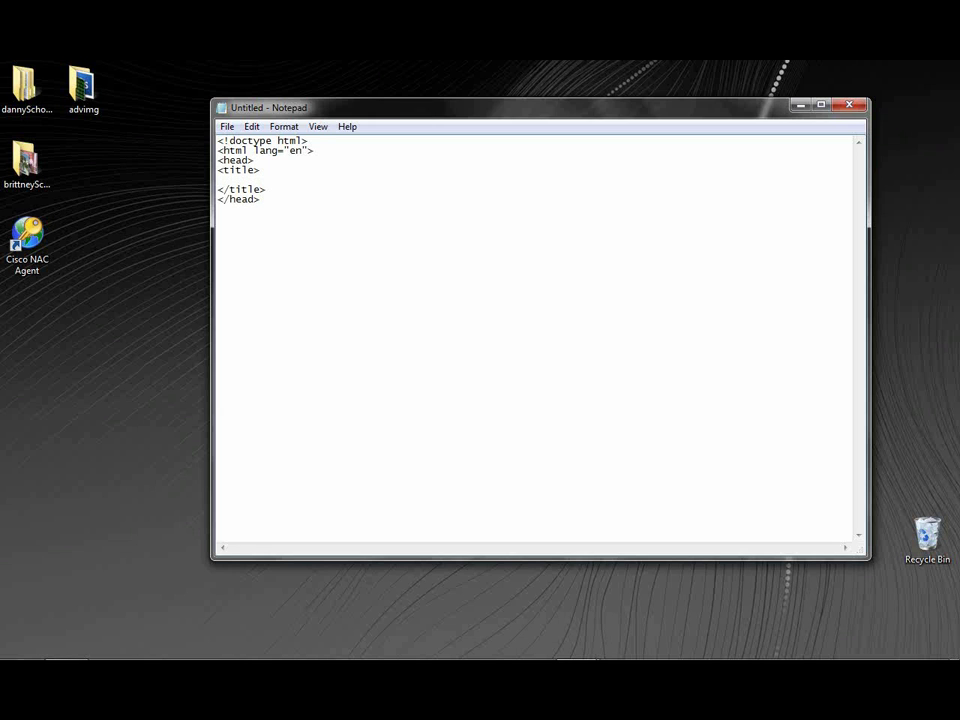
pyautogui.write('html5')
pyautogui.write(' video tut')
# Step: Add the <body>, </body> and </html> tags, leaving blank lines inside the body
pyautogui.click(380, 255)
pyautogui.press('Return')
pyautogui.write('<bod')
pyautogui.write('y>')
pyautogui.press('Return')
pyautogui.write('<')
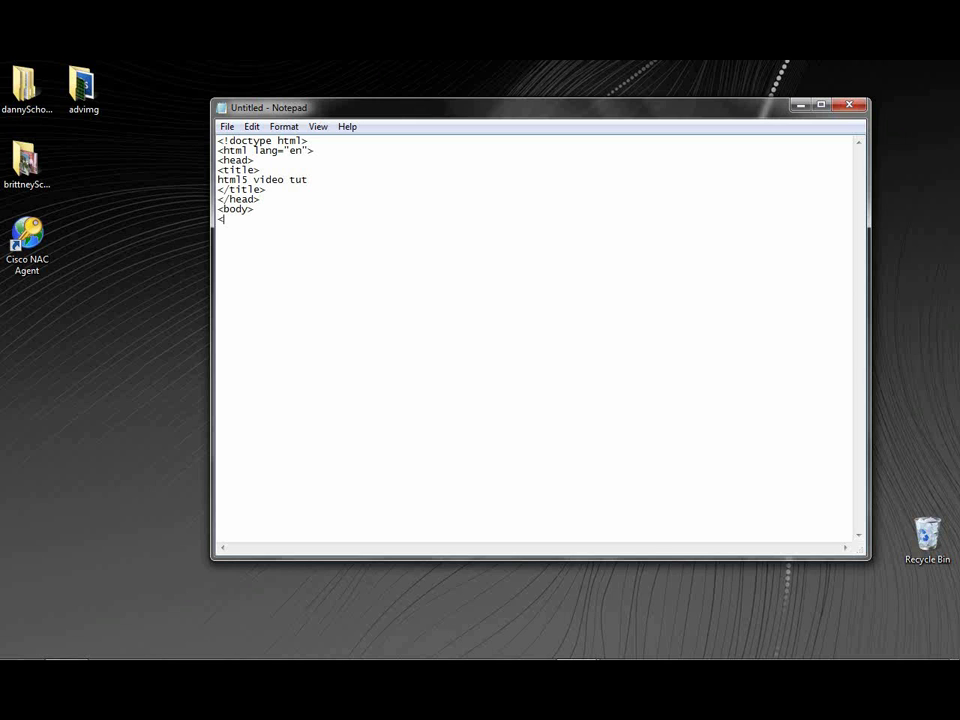
pyautogui.write('/body')
pyautogui.write('>')
pyautogui.press('Return')
pyautogui.write('<')
pyautogui.write('/html')
pyautogui.write('>')
pyautogui.press('Up')
pyautogui.press('Return')
pyautogui.press('Return')
pyautogui.press('Return')
pyautogui.press('Return')
pyautogui.press('Return')
pyautogui.press('Up')
pyautogui.press('Up')
pyautogui.press('Up')
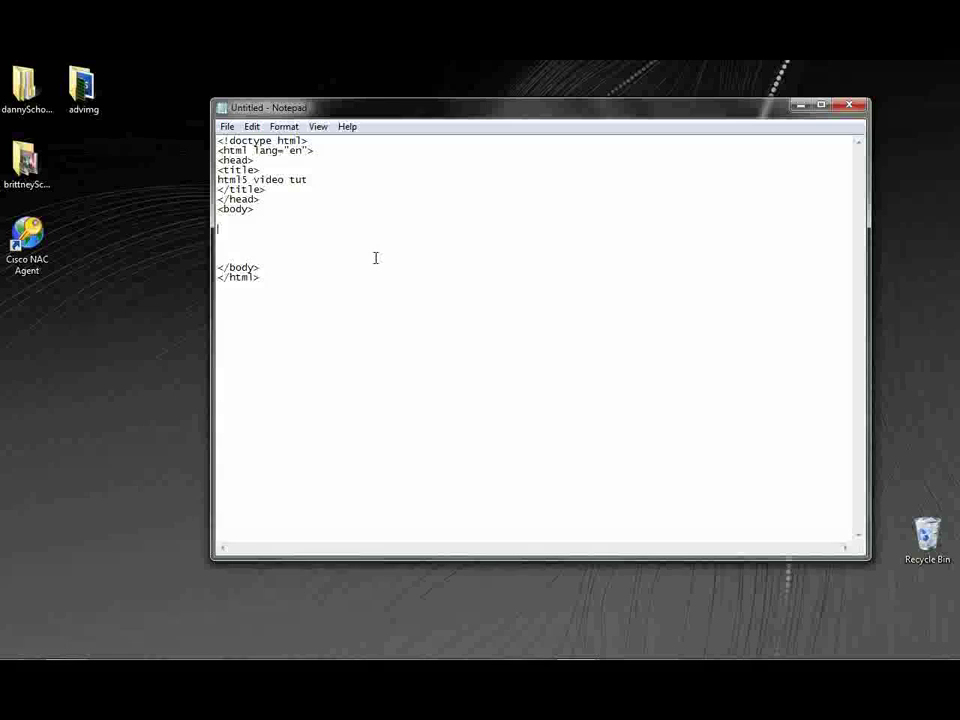
pyautogui.press('Up')
# Step: Shift the Notepad window right and drag the customYoutube icon fully into view
pyautogui.moveTo(320, 112); pyautogui.dragTo(387, 121)
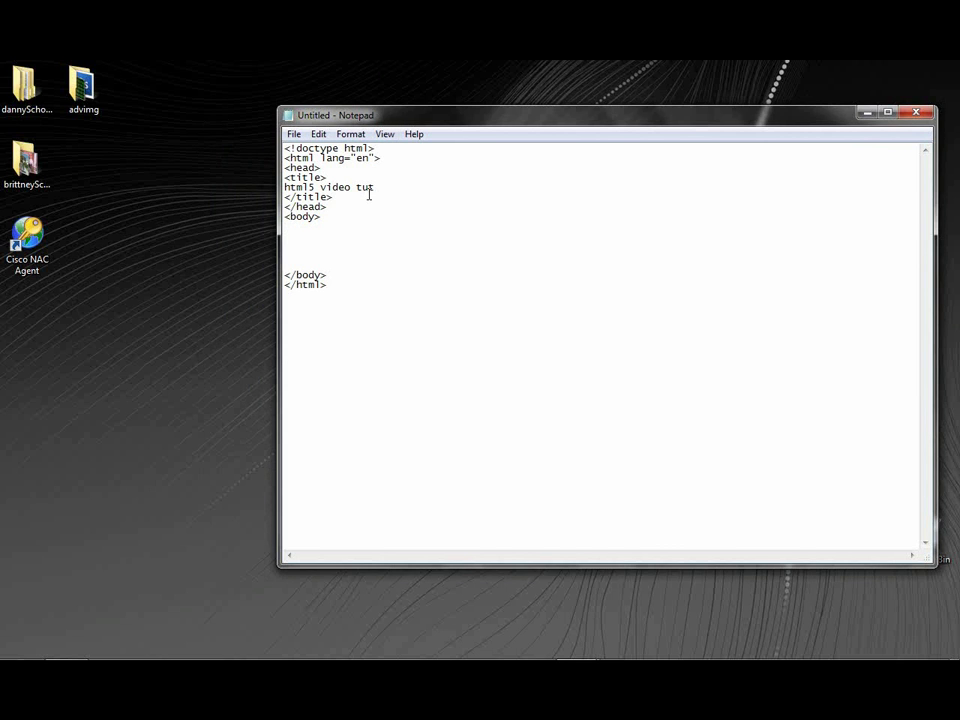
pyautogui.moveTo(392, 116); pyautogui.dragTo(424, 120)
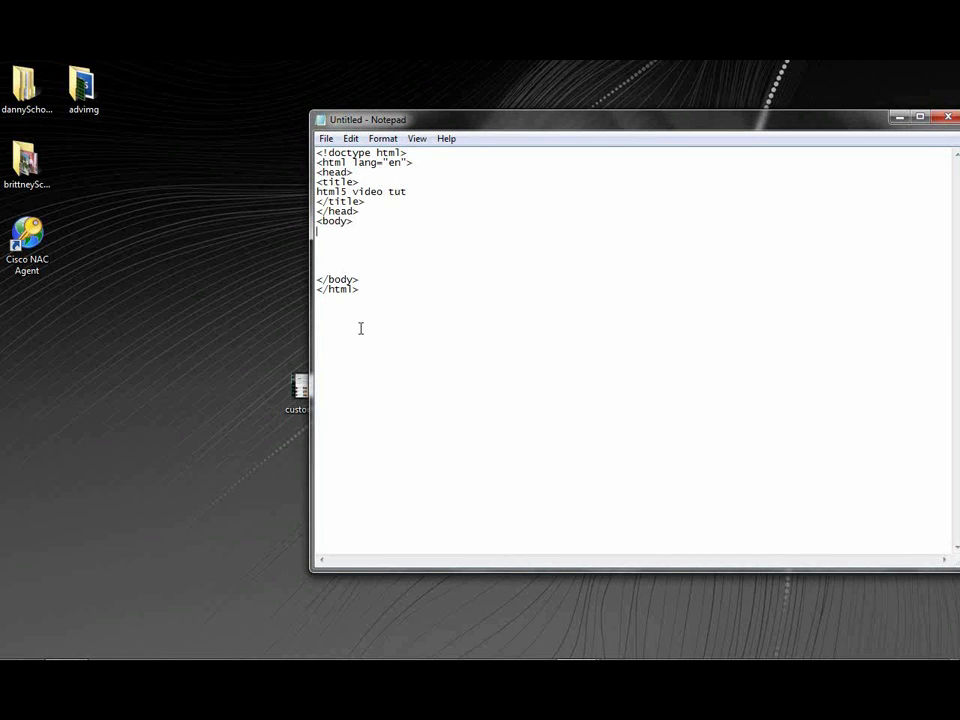
pyautogui.moveTo(296, 388); pyautogui.dragTo(165, 382)
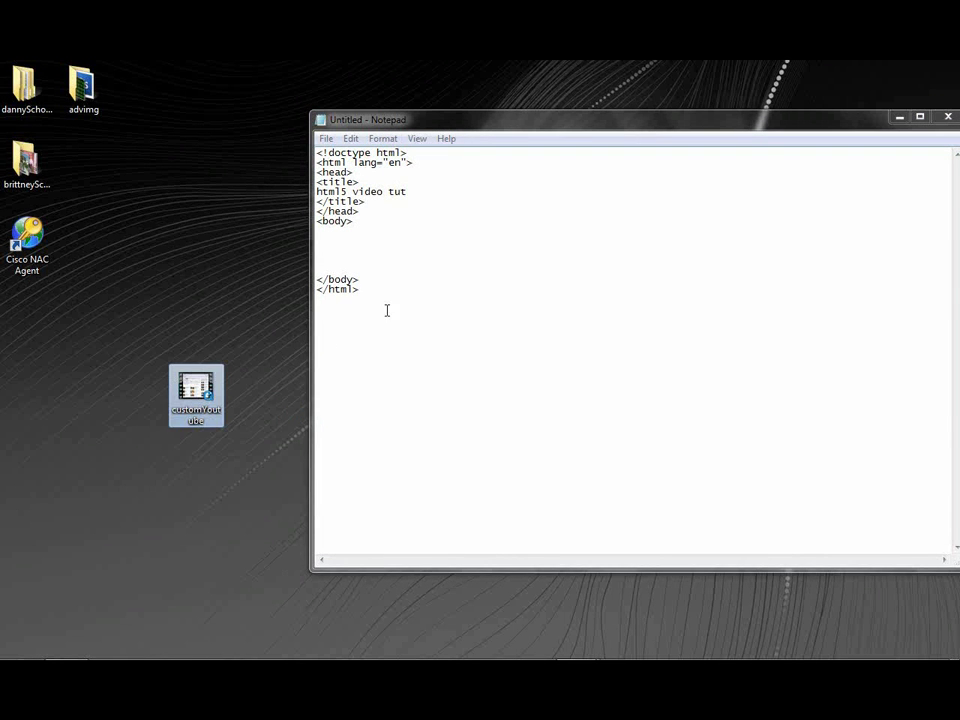
pyautogui.moveTo(475, 127); pyautogui.dragTo(435, 139)
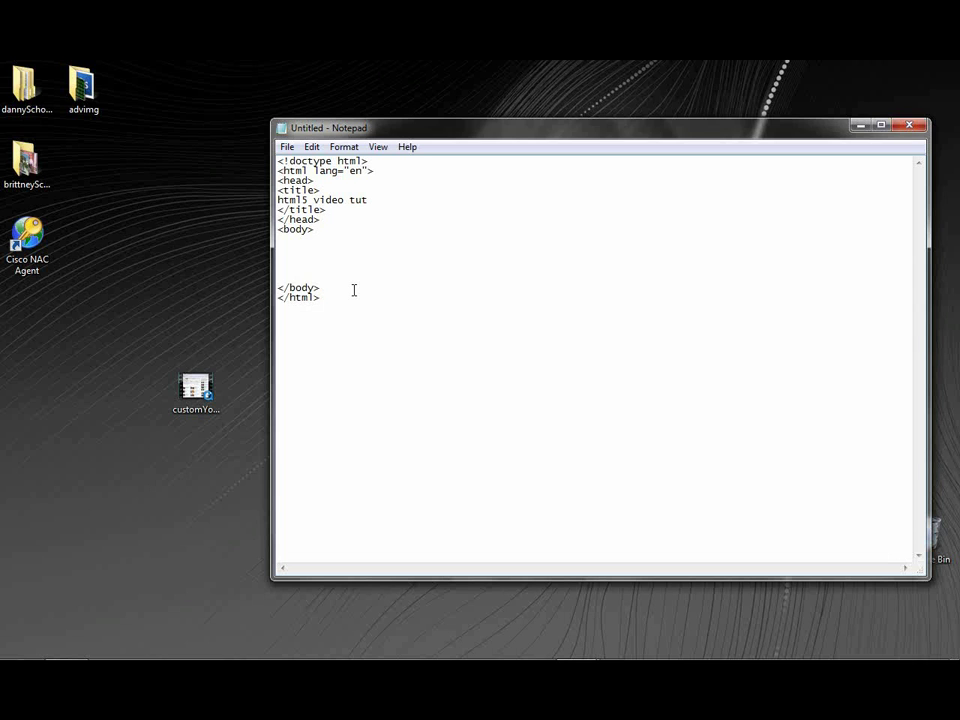
# Step: Type the <video controls width="500" height="450"> tag on its own line in the body
pyautogui.write('<video')
pyautogui.write('contr')
pyautogui.write('ols')
pyautogui.write('width')
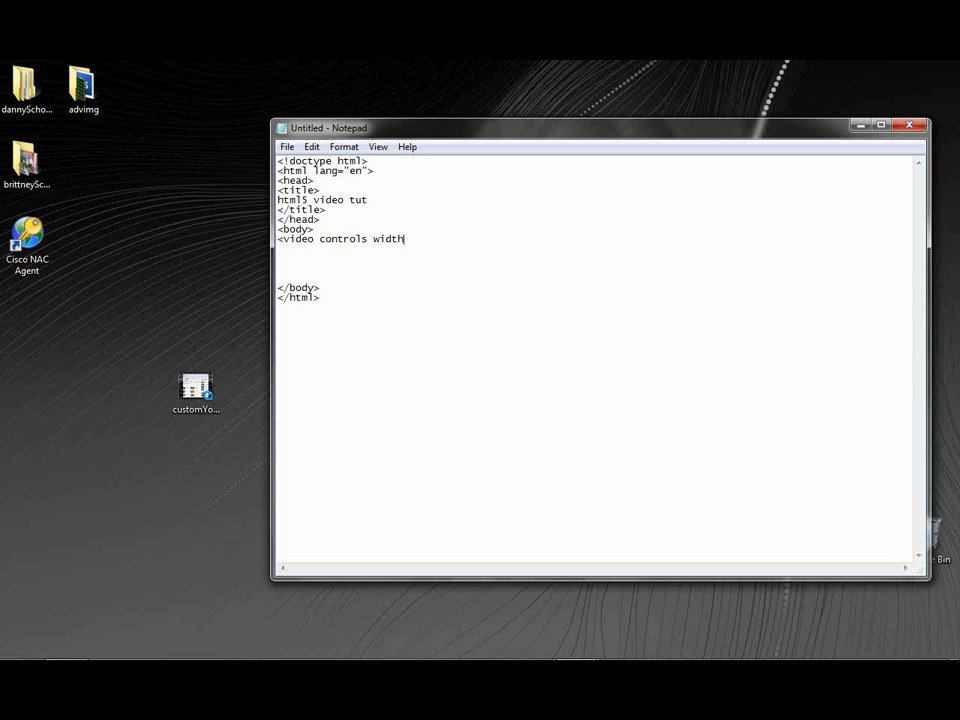
pyautogui.write('="')
pyautogui.write('500')
pyautogui.write('" h')
pyautogui.write('eight="')
pyautogui.write('450')
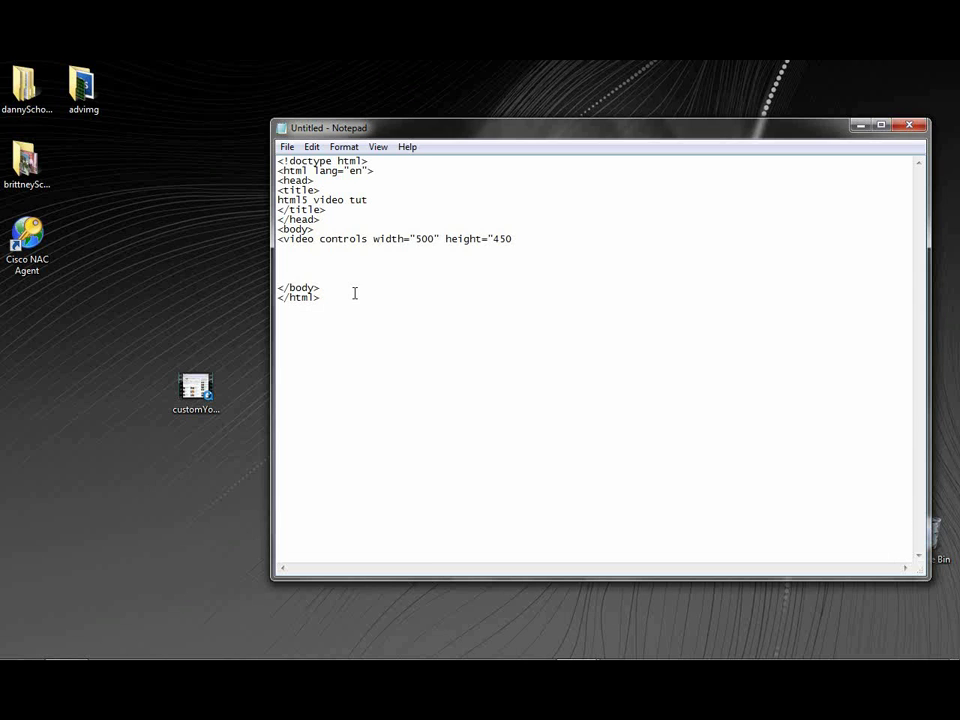
pyautogui.write('">')
pyautogui.press('Return')
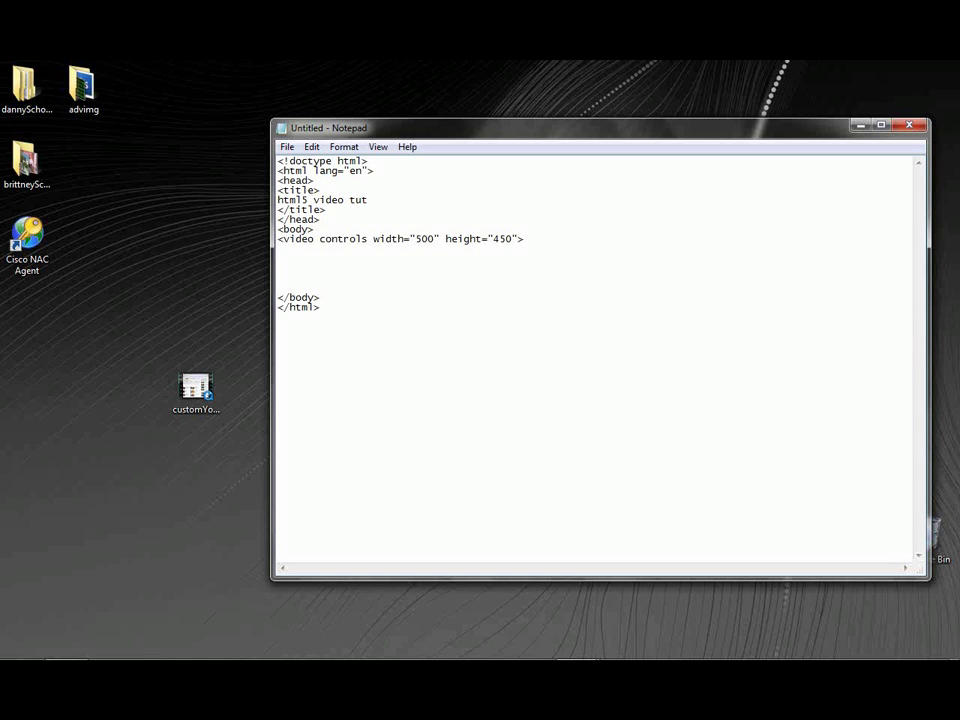
# Step: Add <source src="video/customYoutube.mp4" /> with the comment 'safari, iphone, android'
pyautogui.write('<')
pyautogui.write('so')
pyautogui.write('urce sr')
pyautogui.write('c="')
pyautogui.write('vid')
pyautogui.write('eo/')
pyautogui.click(185, 383)
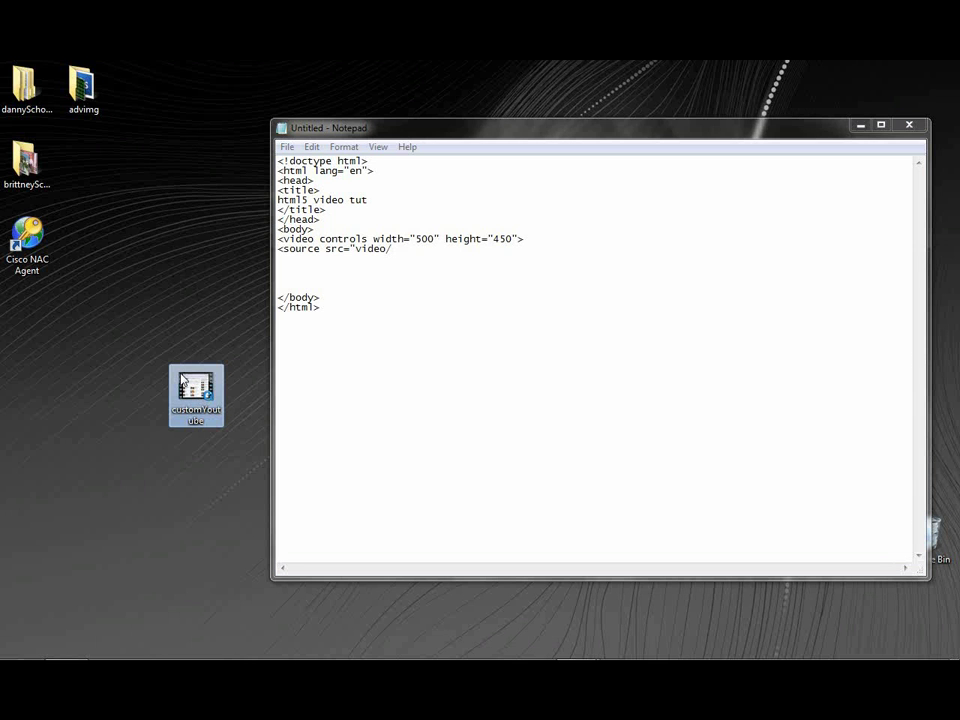
pyautogui.click(343, 296)
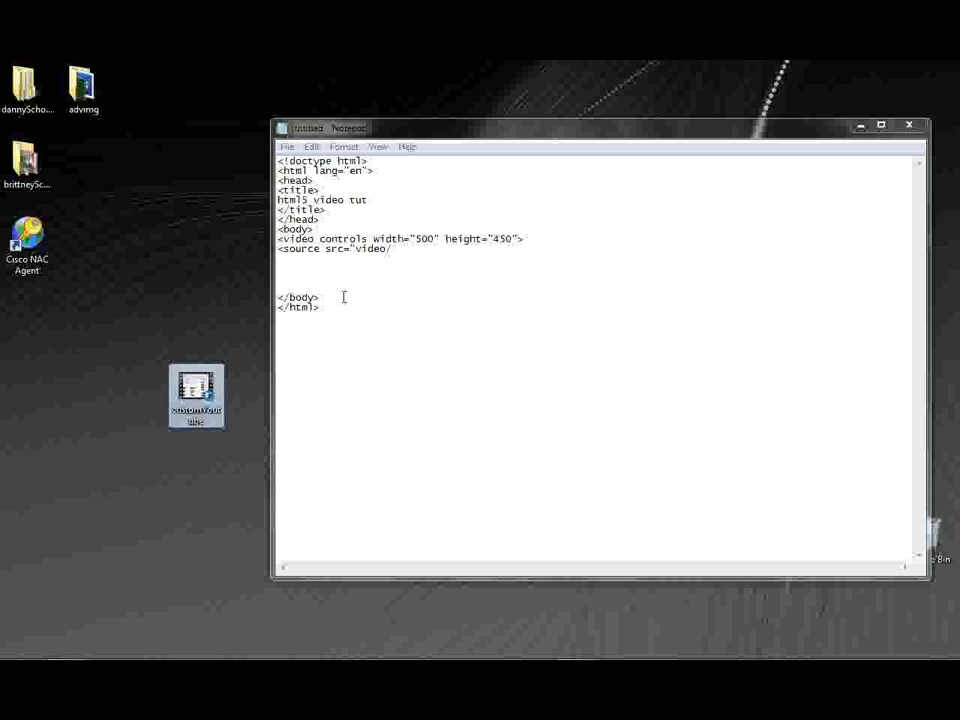
pyautogui.click(435, 247)
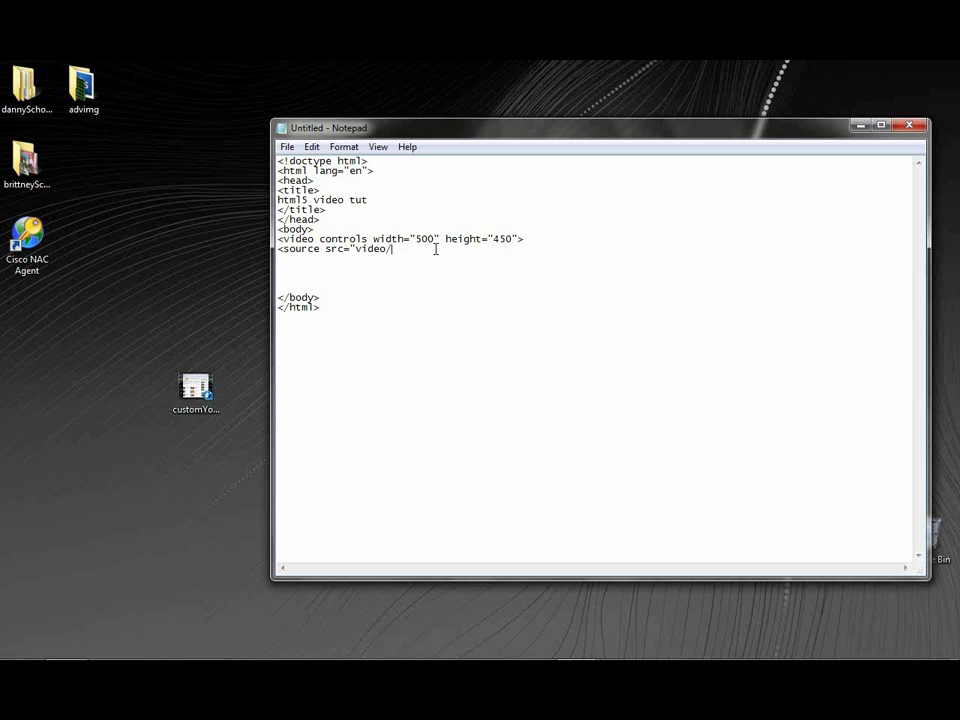
pyautogui.write('custom')
pyautogui.write('Yout')
pyautogui.write('ube.m')
pyautogui.write('p4')
pyautogui.click(210, 395)
pyautogui.click(496, 251)
pyautogui.write('" ')
pyautogui.write('/>')
pyautogui.write('<!')
pyautogui.write('-- ')
pyautogui.write('sa')
pyautogui.write('fari, ')
pyautogui.write('iphone, a')
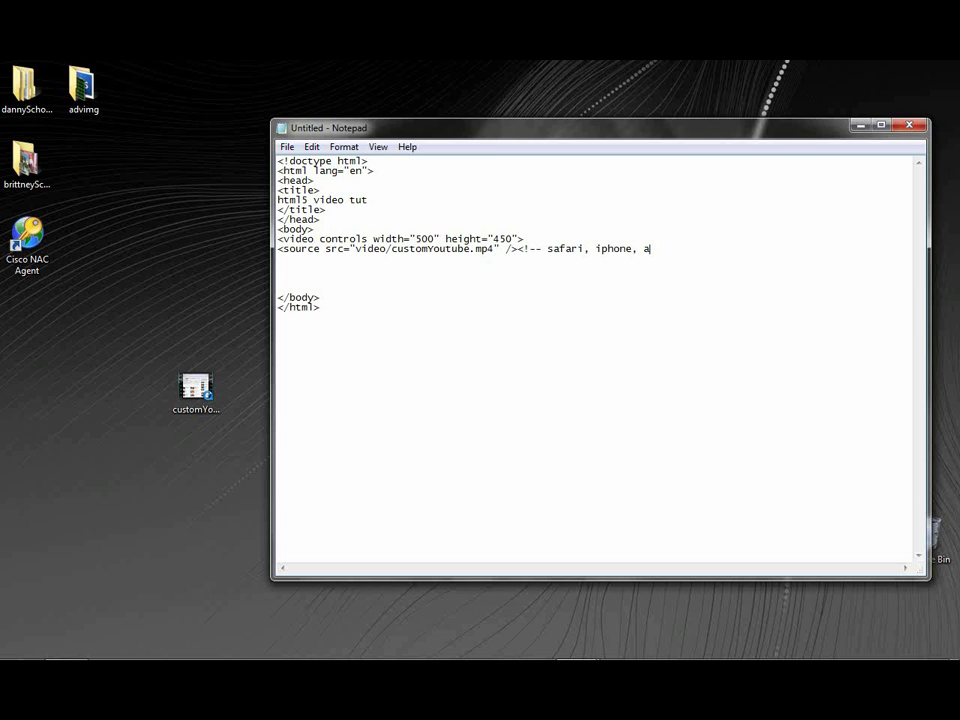
pyautogui.write('ndroid')
pyautogui.write(' -->')
# Step: Add the closing /video tag below the source line, then select the source line
pyautogui.press('Return')
pyautogui.press('Return')
pyautogui.write('<')
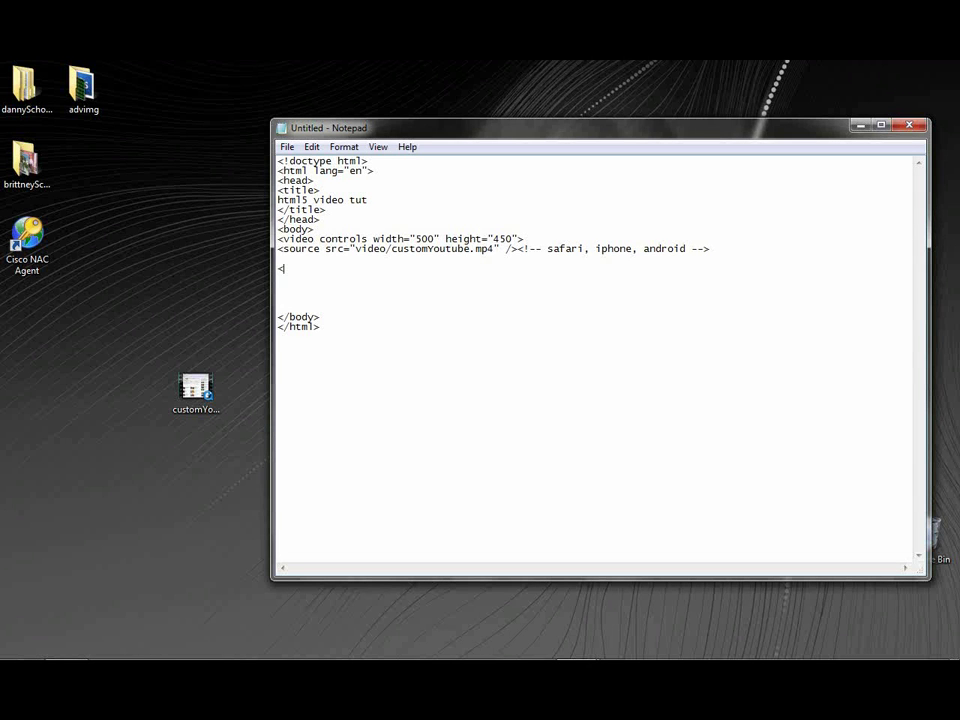
pyautogui.write('/video>')
pyautogui.moveTo(720, 249); pyautogui.dragTo(279, 251)
pyautogui.hotkey('ctrl', 'c')
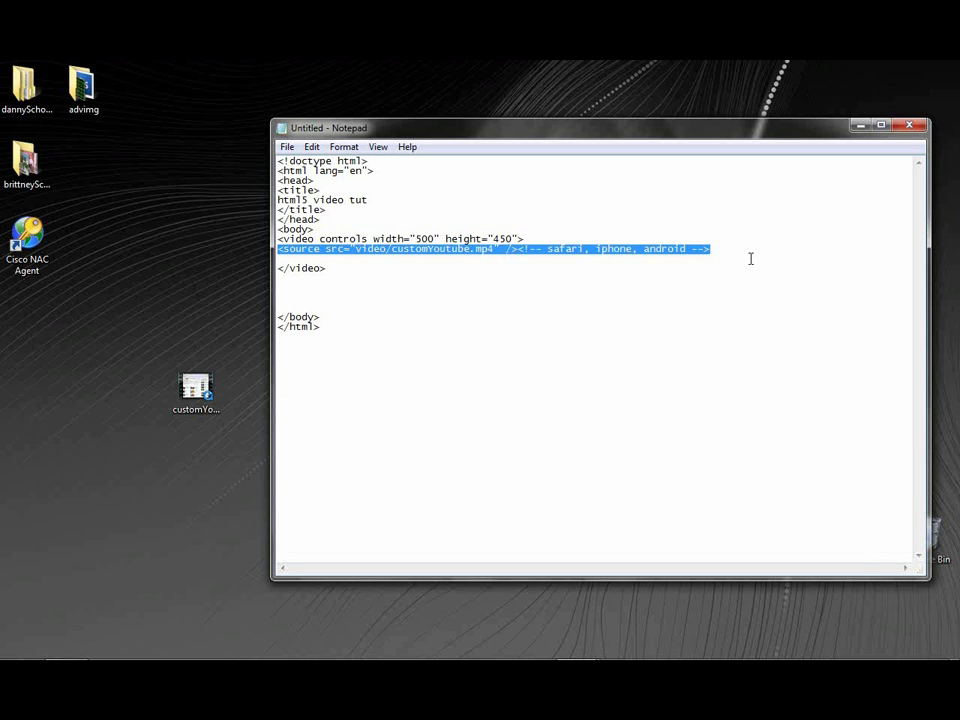
# Step: Duplicate the source line as an ogg source commented 'mozilla, chrome', then open Save As
pyautogui.click(310, 261)
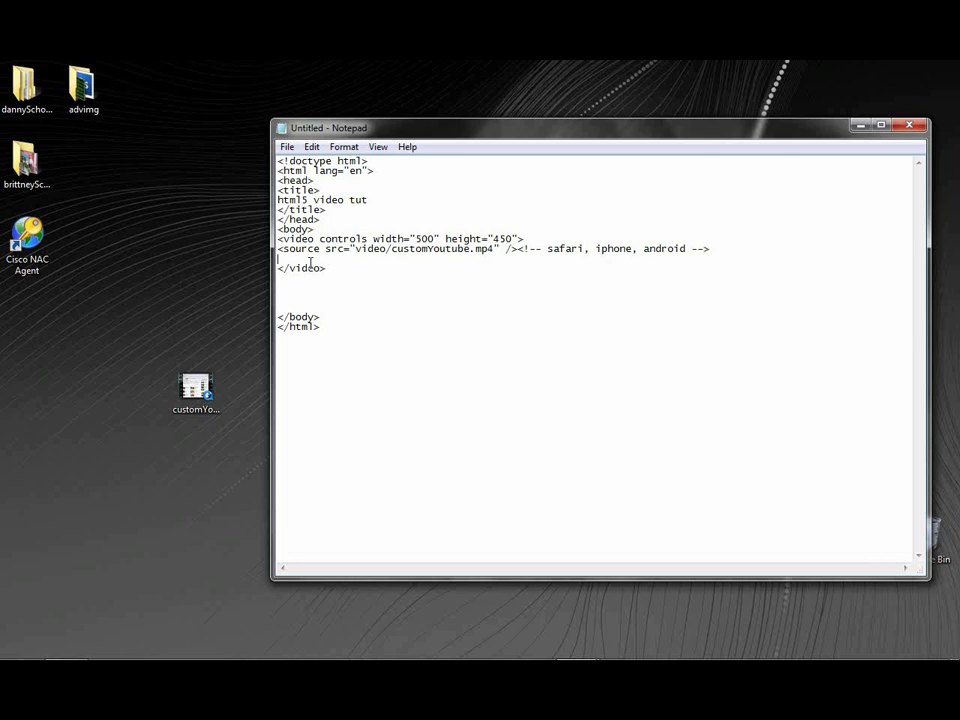
pyautogui.hotkey('ctrl', 'v')
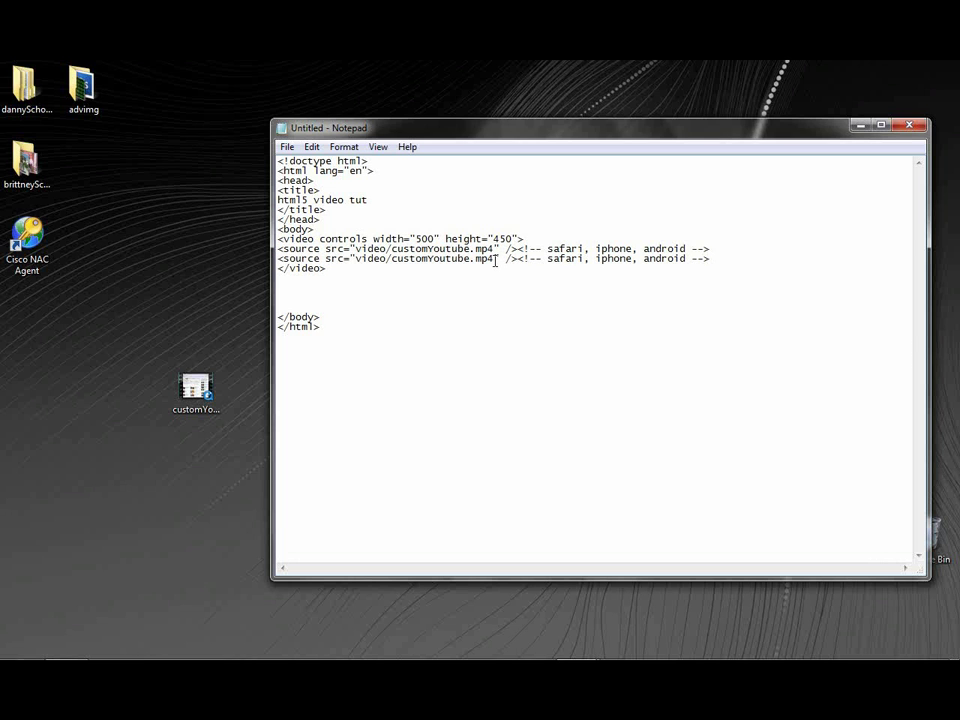
pyautogui.press('BackSpace')
pyautogui.press('BackSpace')
pyautogui.press('BackSpace')
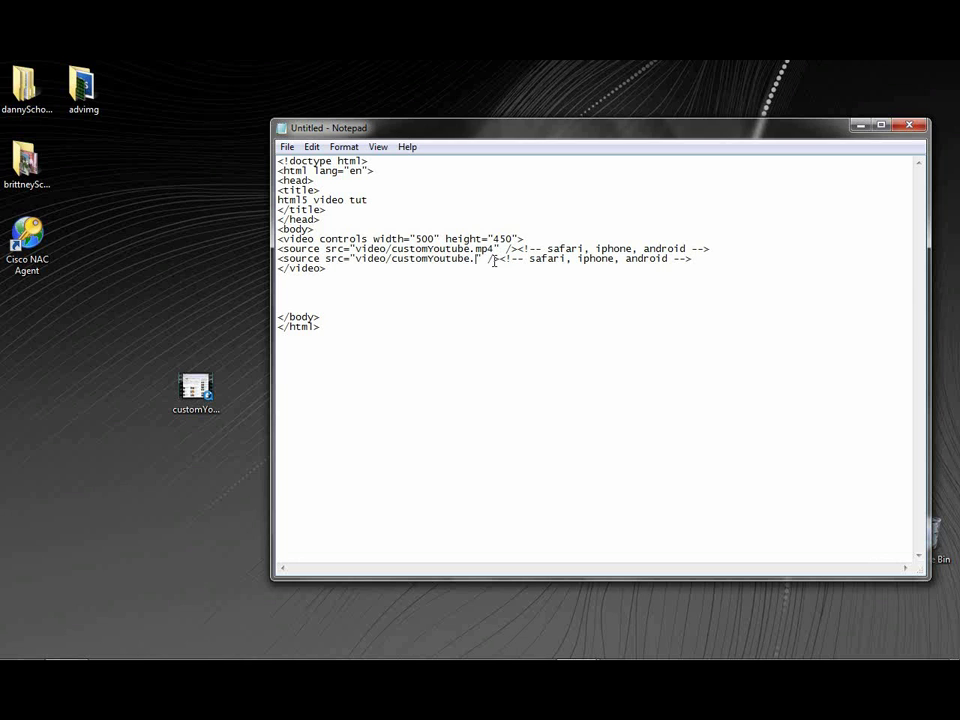
pyautogui.write('og')
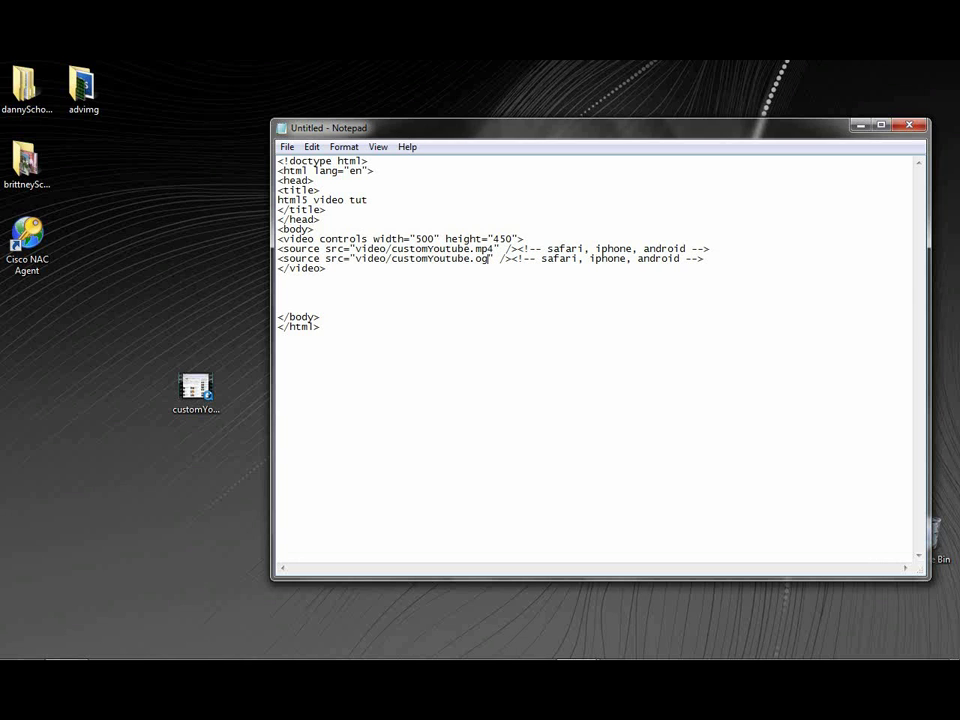
pyautogui.write('g')
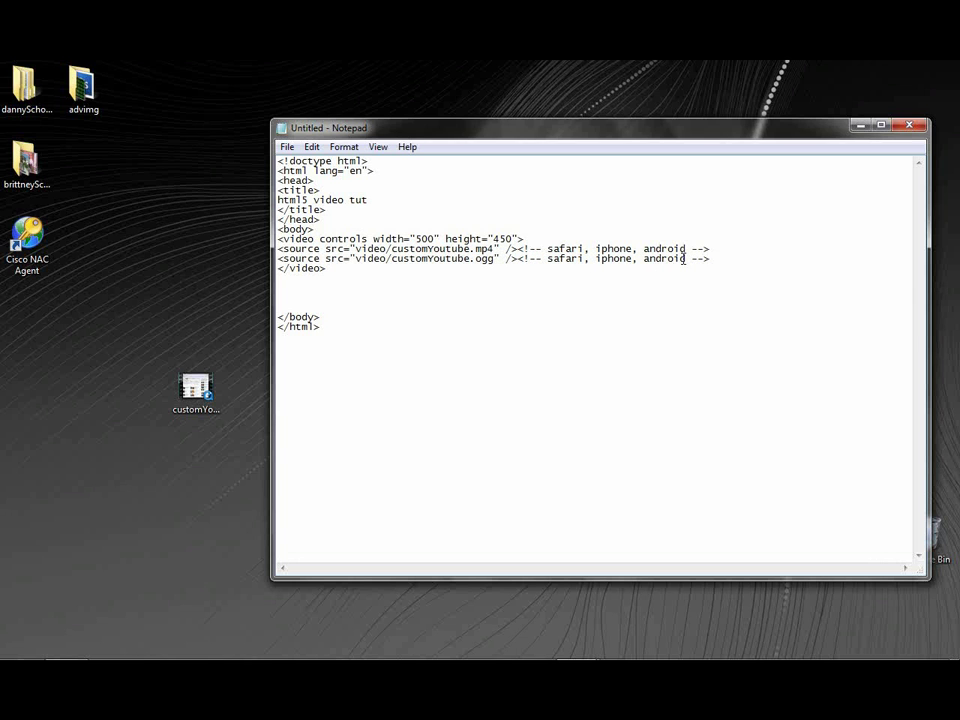
pyautogui.moveTo(686, 259); pyautogui.dragTo(546, 261)
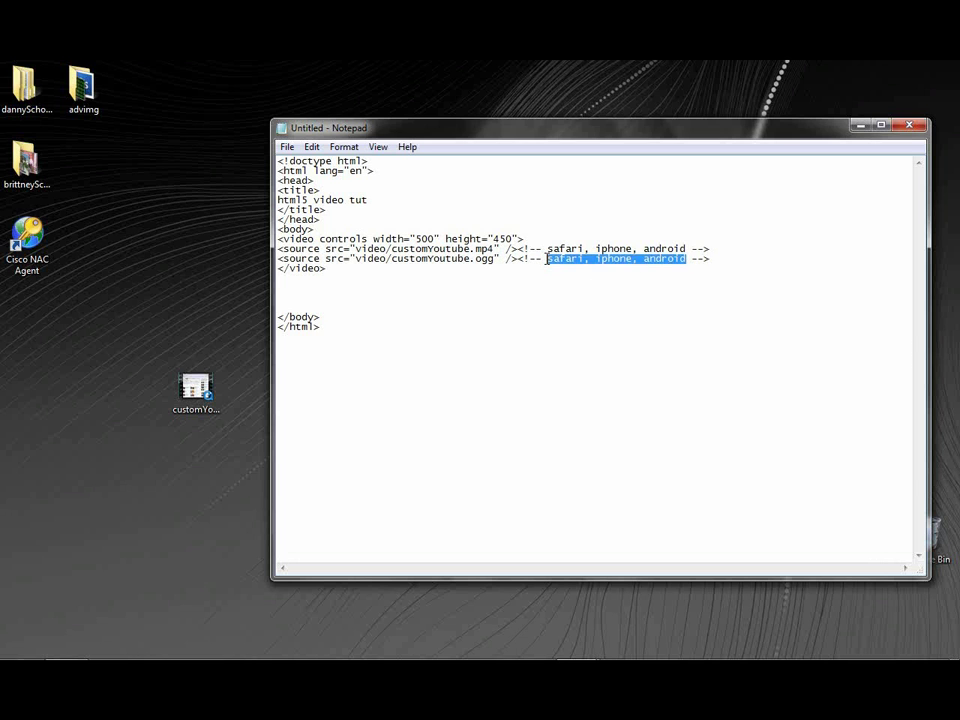
pyautogui.write('mozilla')
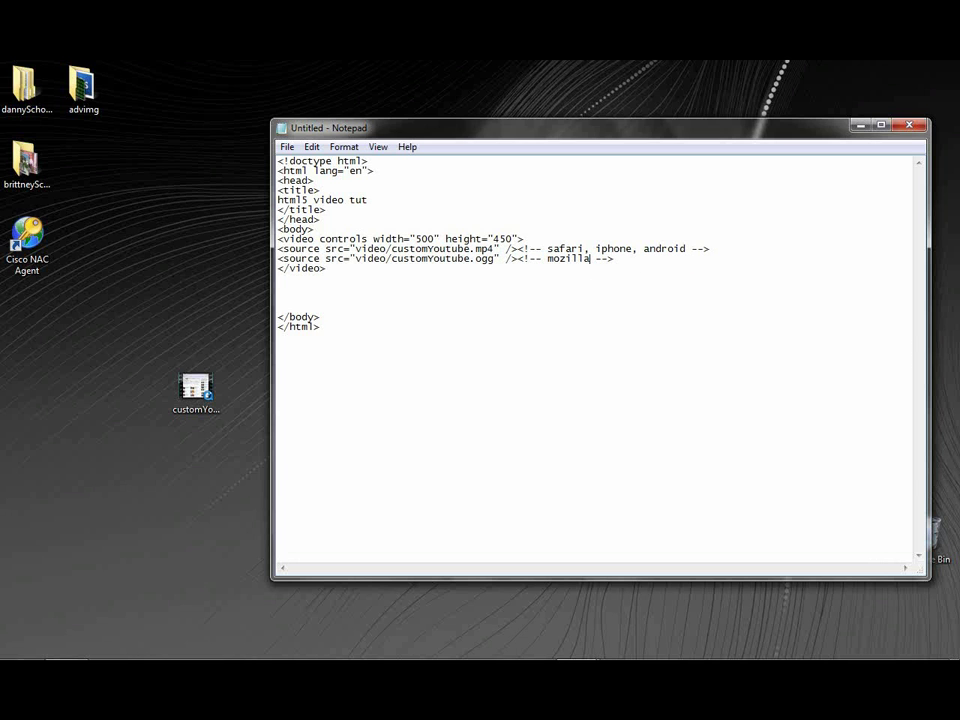
pyautogui.write(', chrome')
pyautogui.hotkey('ctrl', 's')
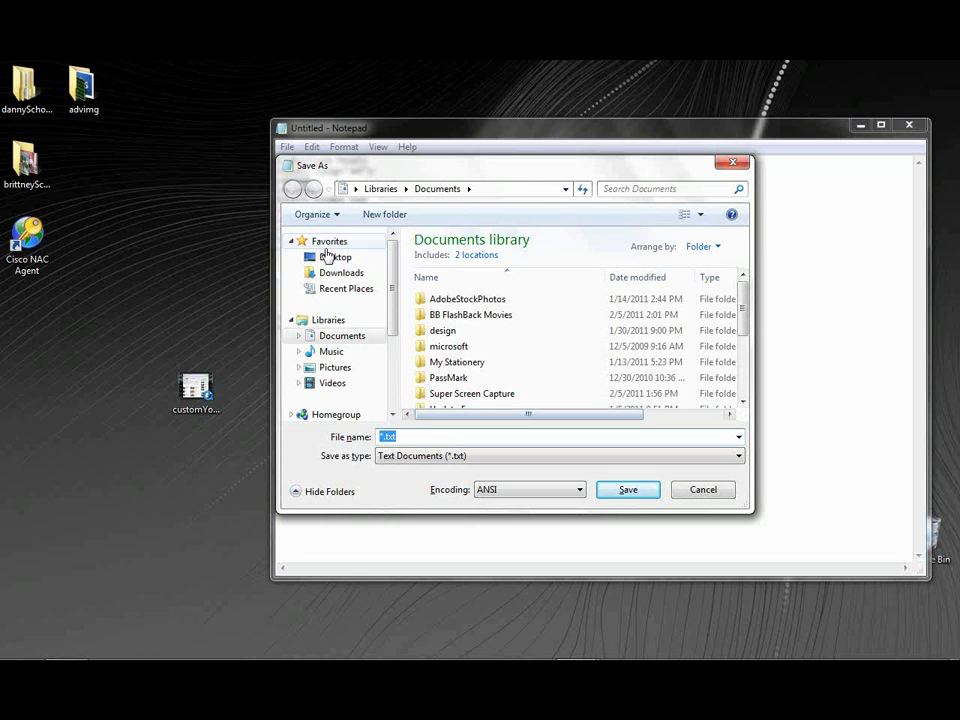
# Step: Choose Desktop as the location and save the file as html5VidTut.html
pyautogui.click(327, 259)
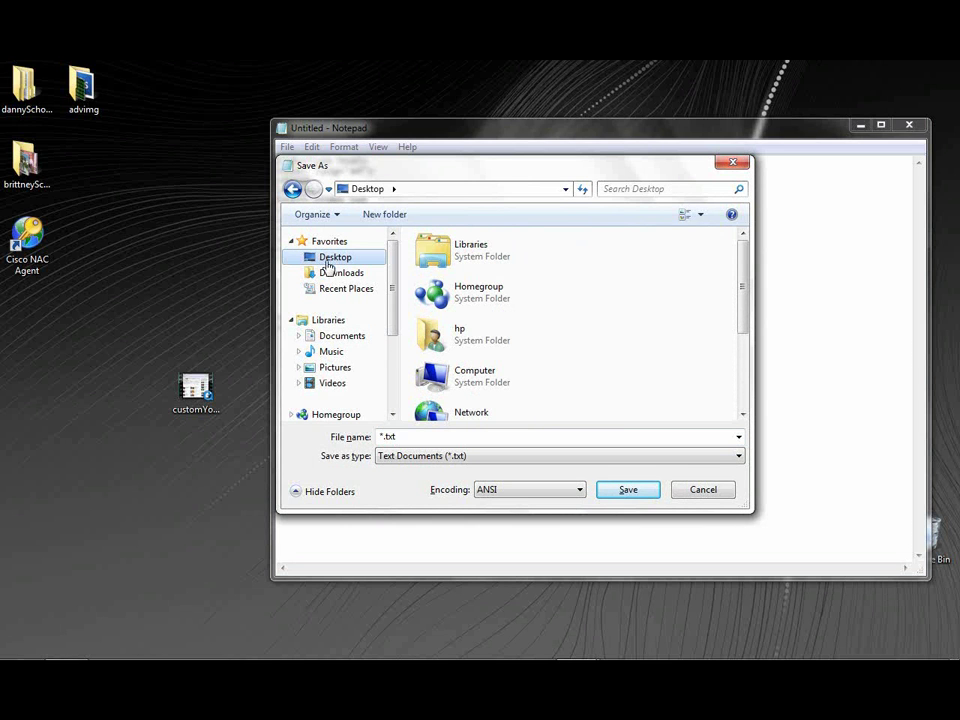
pyautogui.moveTo(378, 437); pyautogui.dragTo(398, 437)
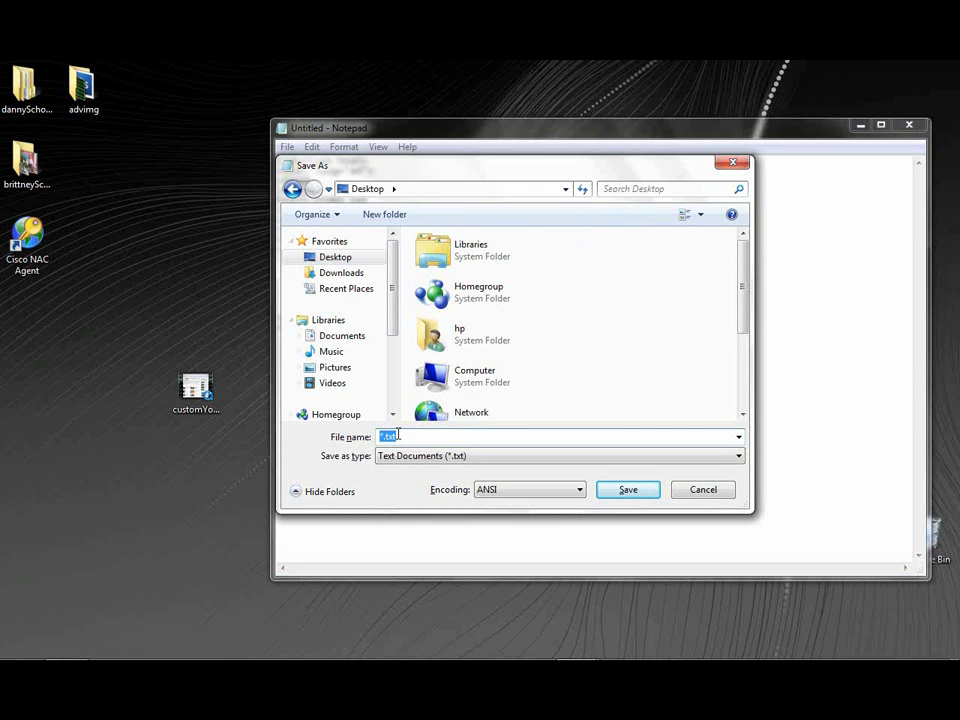
pyautogui.write('html5')
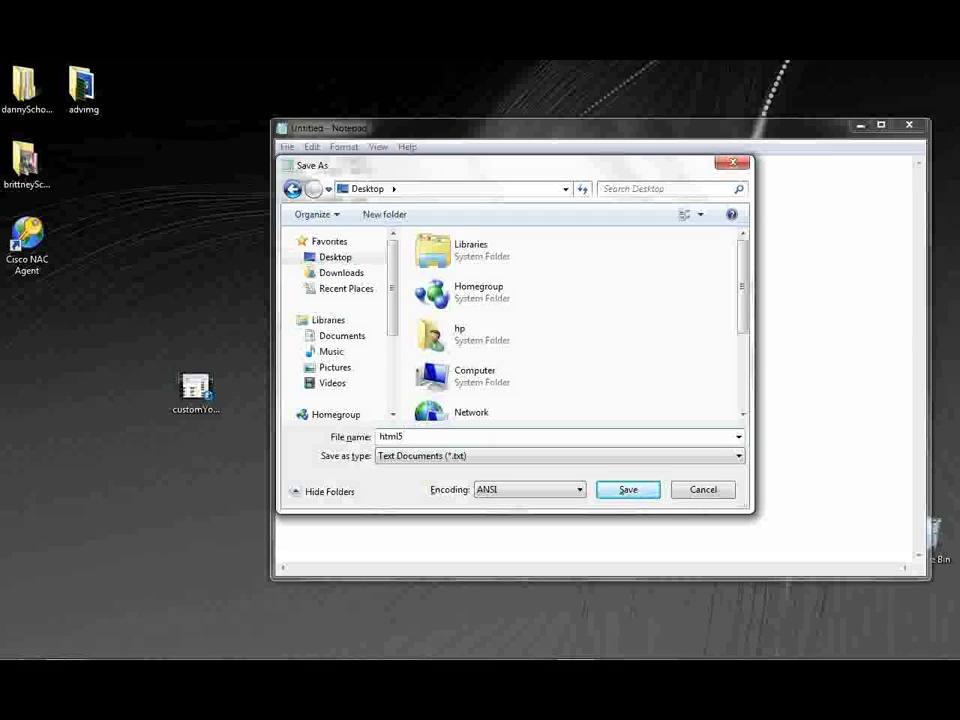
pyautogui.write('v')
pyautogui.press('BackSpace')
pyautogui.write('V')
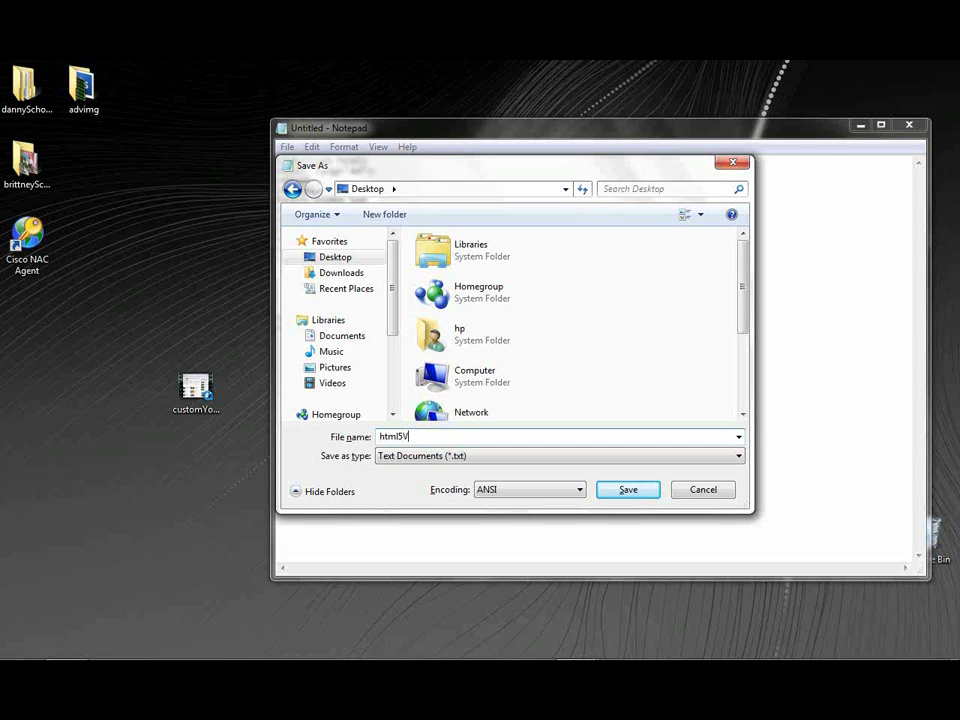
pyautogui.write('idTut')
pyautogui.write('.html')
pyautogui.click(618, 492)
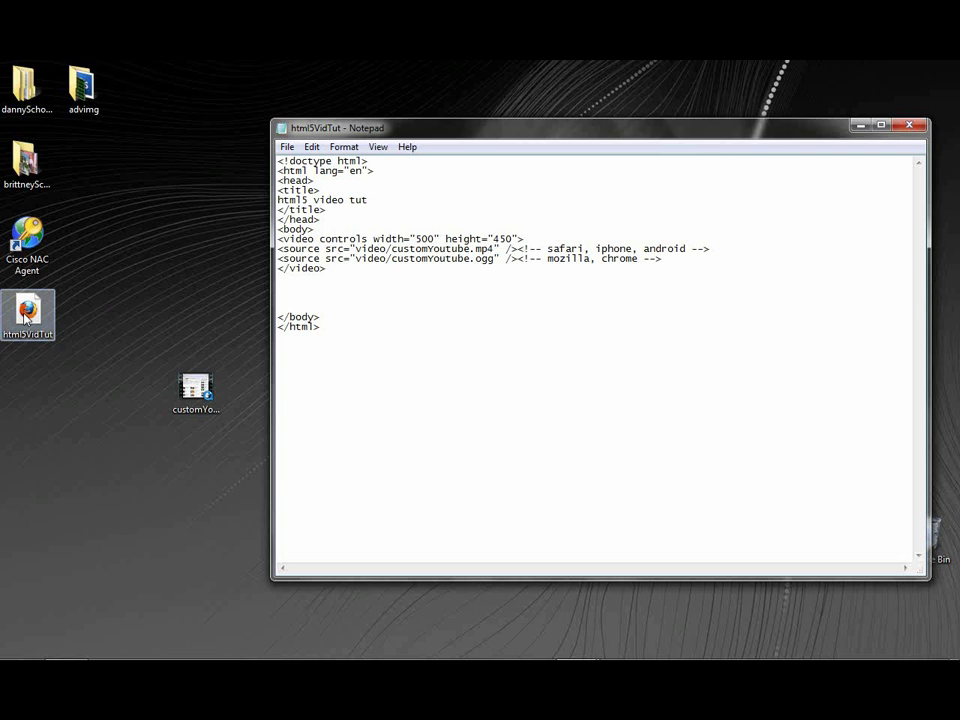
# Step: Create a new desktop folder named root and open it
pyautogui.moveTo(355, 258); pyautogui.dragTo(384, 259)
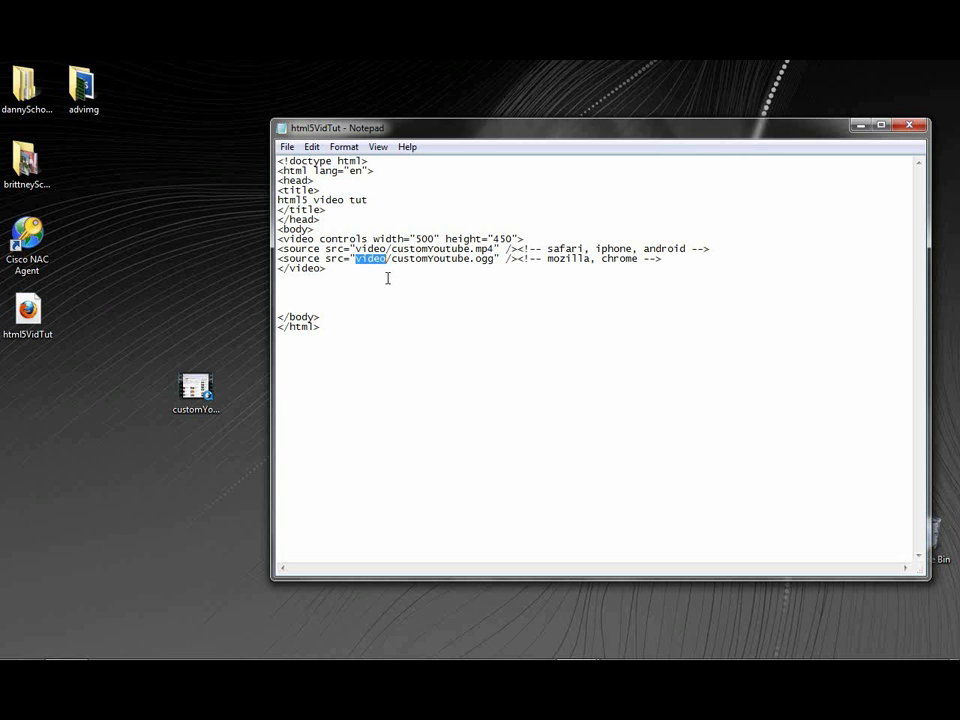
pyautogui.click(388, 278)
pyautogui.click(92, 357)
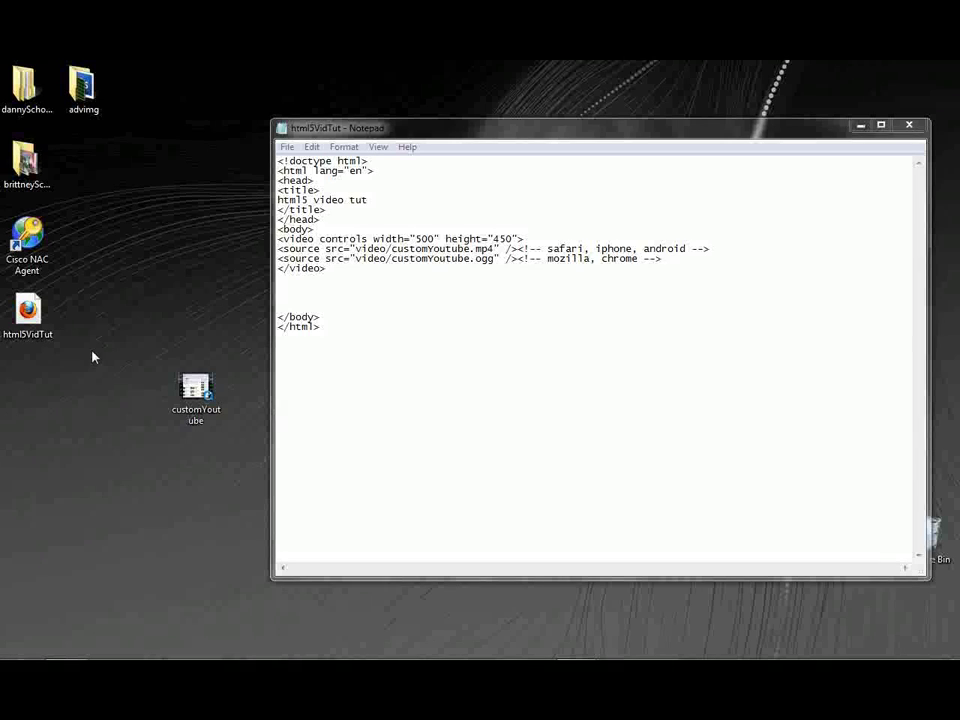
pyautogui.rightClick(54, 371)
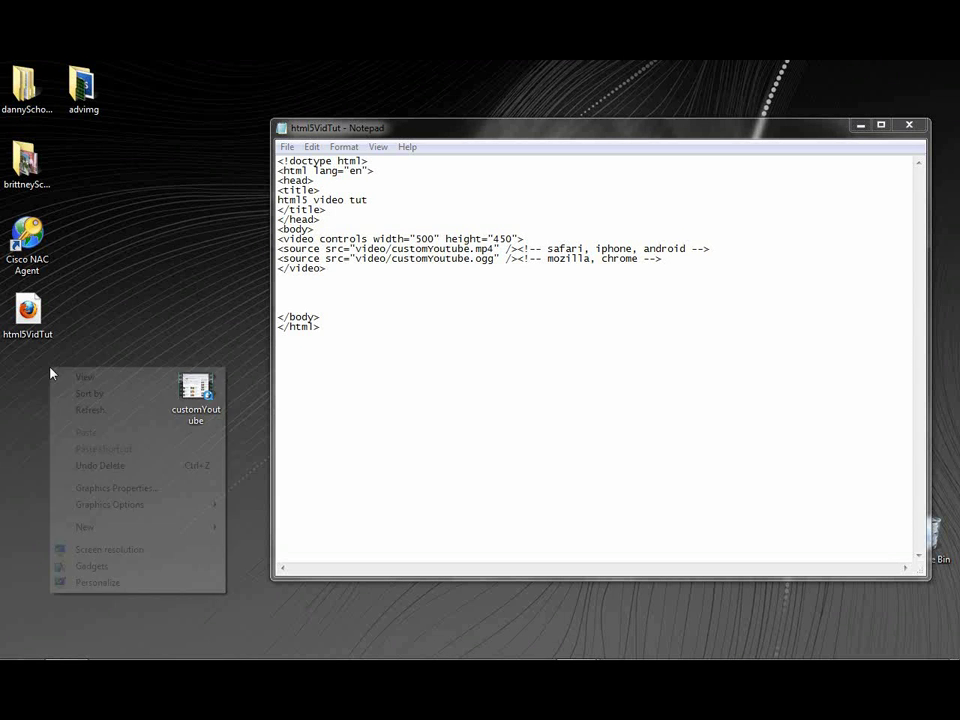
pyautogui.moveTo(130, 527)
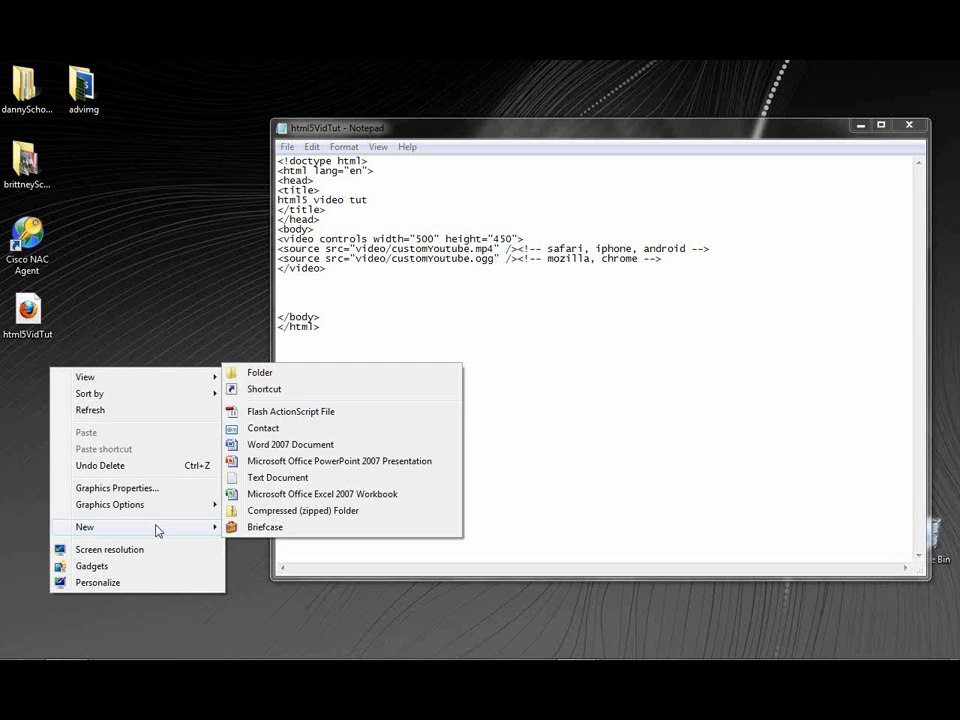
pyautogui.click(306, 374)
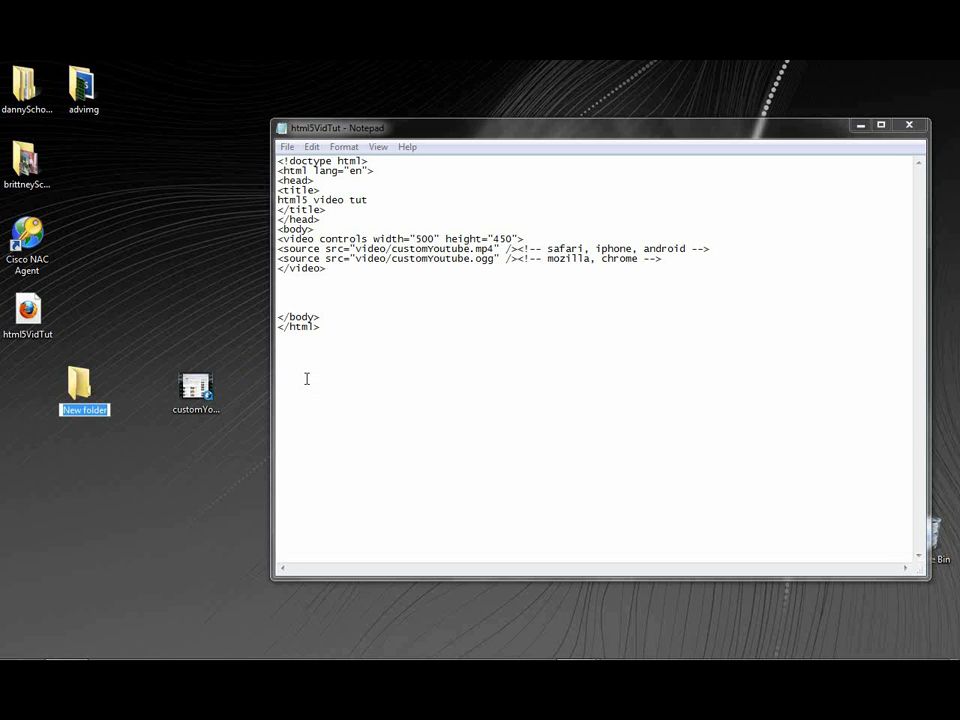
pyautogui.write('root')
pyautogui.press('Return')
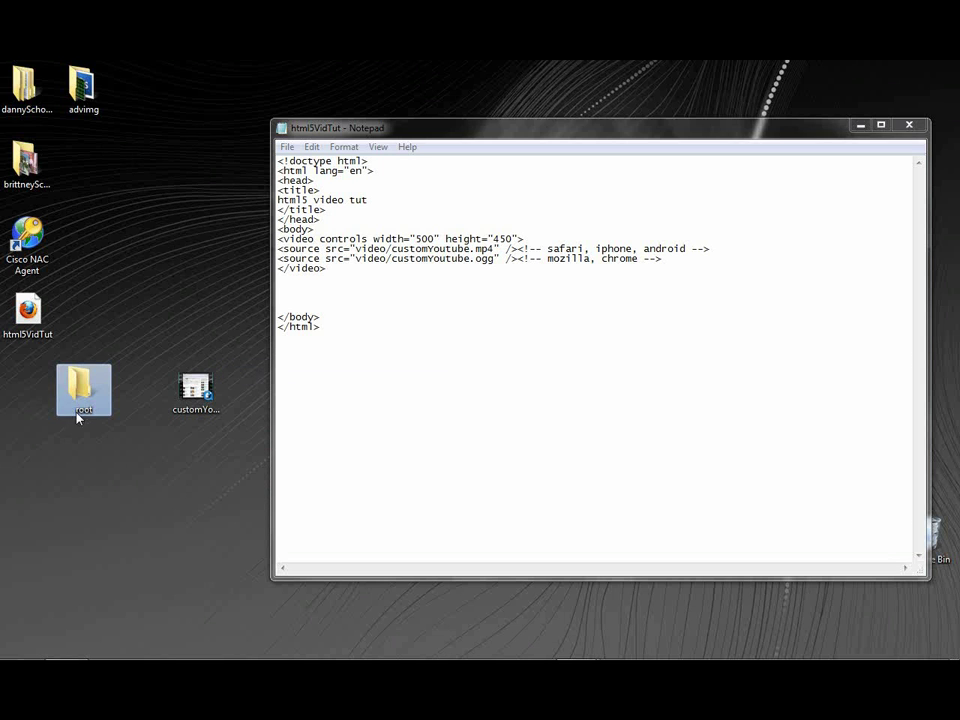
pyautogui.doubleClick(80, 400)
# Step: Make a video subfolder inside root and move customYoutube into it
pyautogui.rightClick(527, 366)
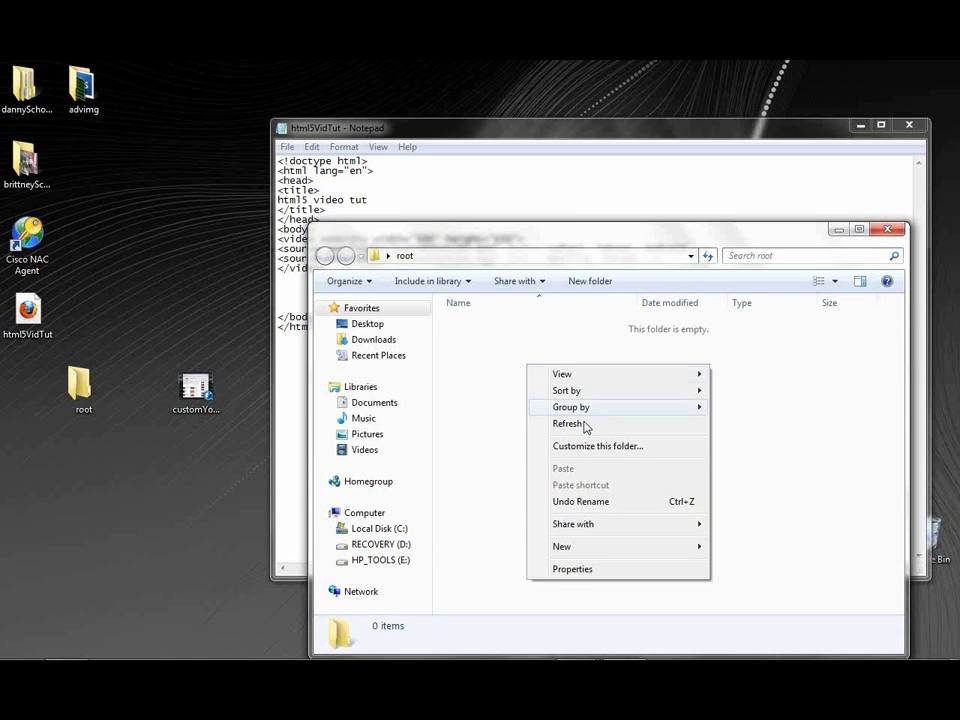
pyautogui.moveTo(600, 546)
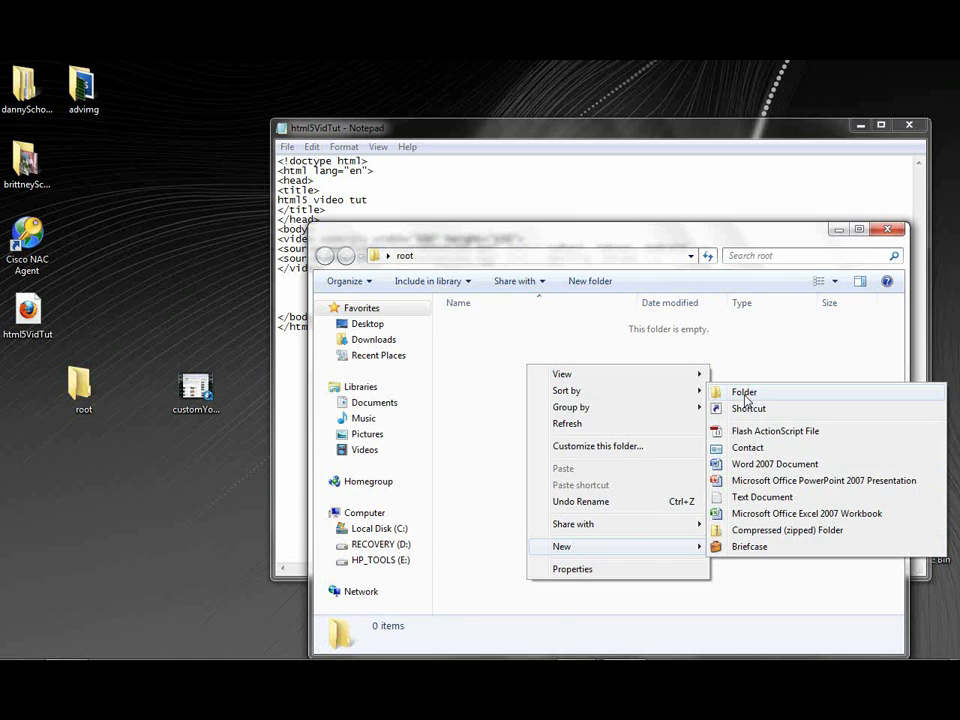
pyautogui.click(745, 393)
pyautogui.write('video')
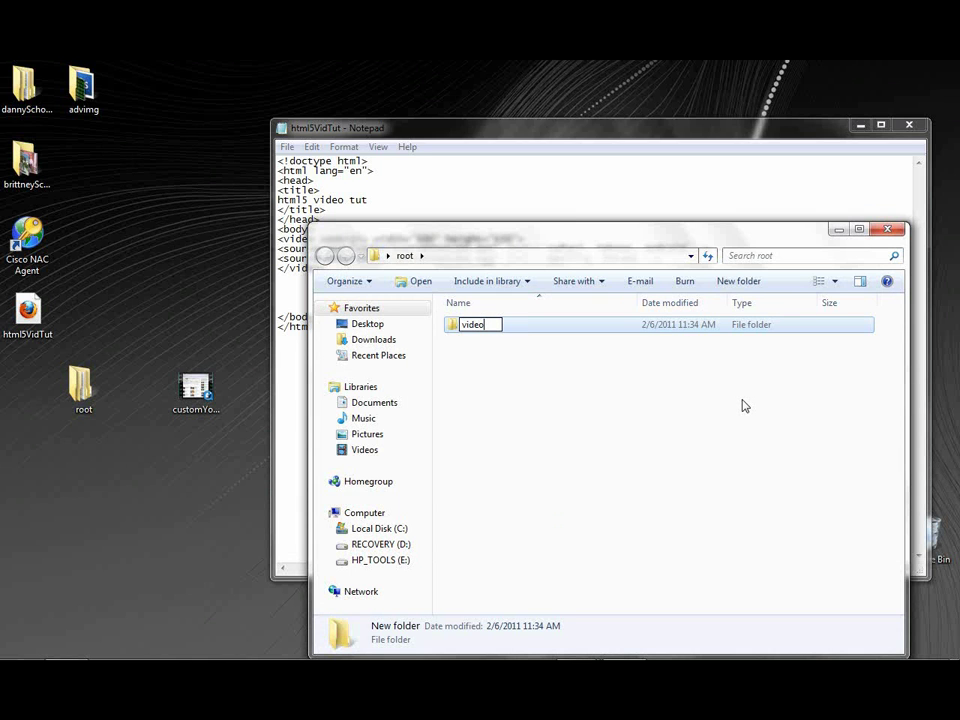
pyautogui.click(600, 400)
pyautogui.doubleClick(469, 326)
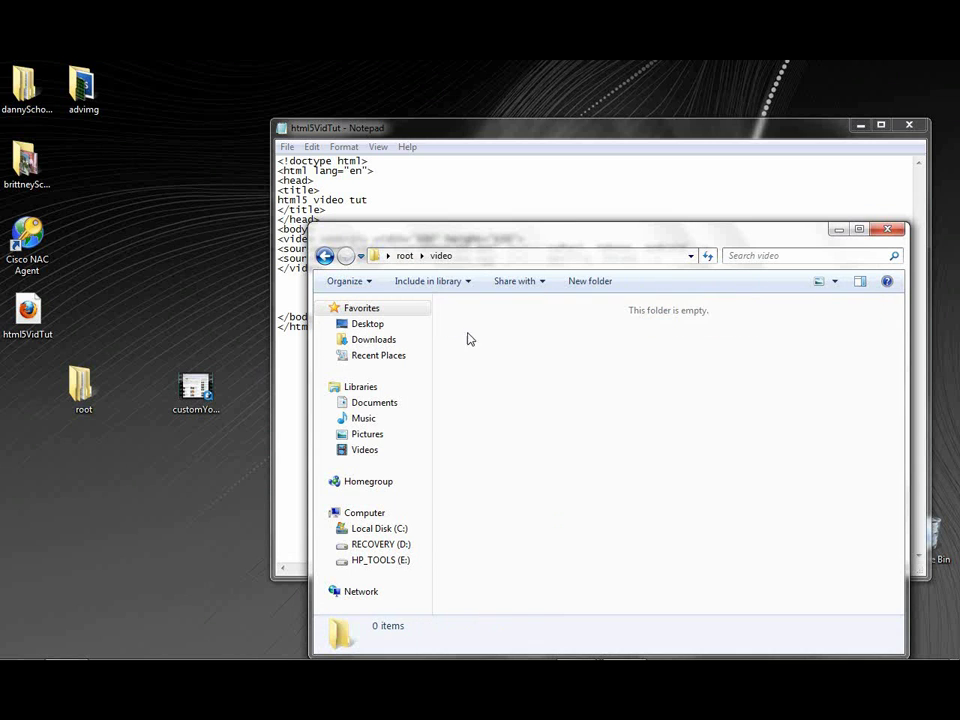
pyautogui.moveTo(196, 392); pyautogui.dragTo(497, 418)
pyautogui.click(497, 422)
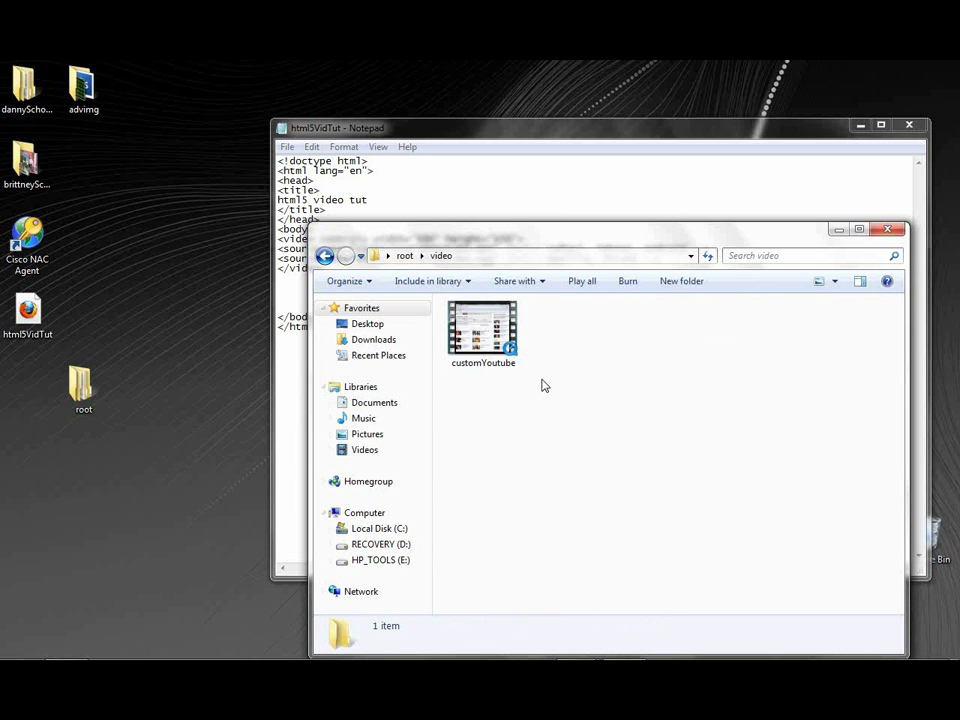
# Step: Return to root, move html5VidTut in from the desktop, and right-click it
pyautogui.click(405, 255)
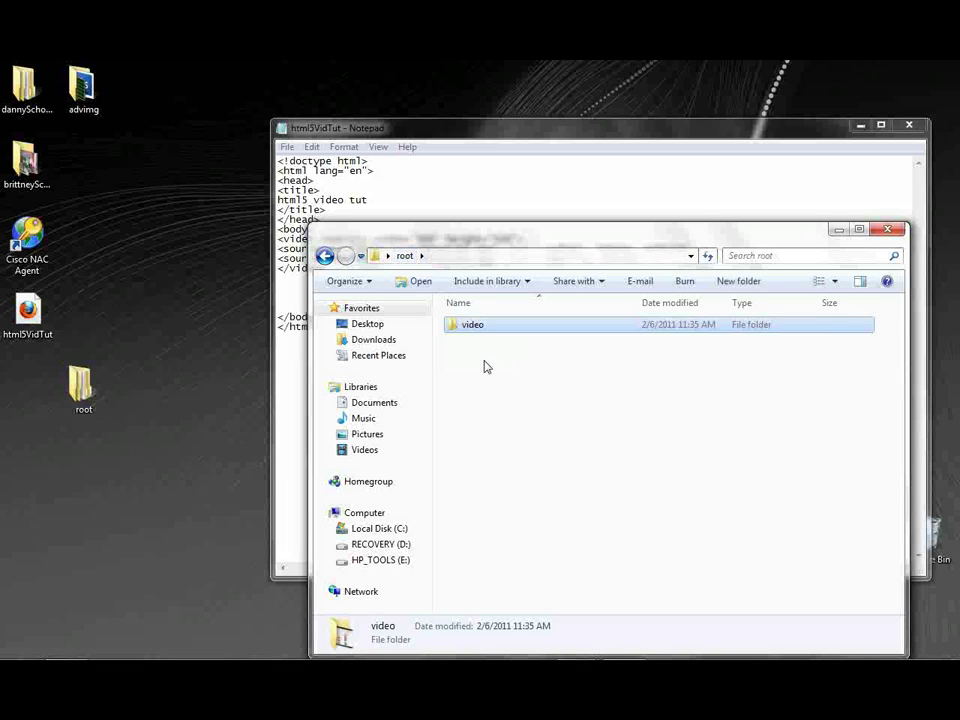
pyautogui.click(27, 310)
pyautogui.moveTo(27, 310)
pyautogui.mouseDown()
pyautogui.moveTo(517, 466)
pyautogui.moveTo(516, 437)
pyautogui.mouseUp()
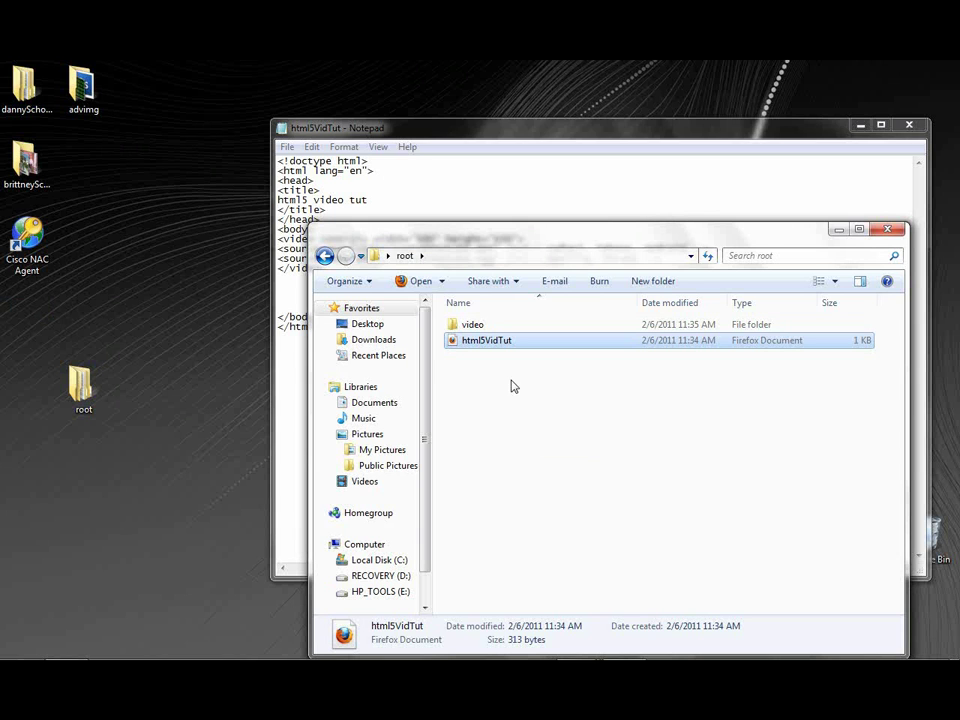
pyautogui.click(495, 379)
pyautogui.rightClick(488, 345)
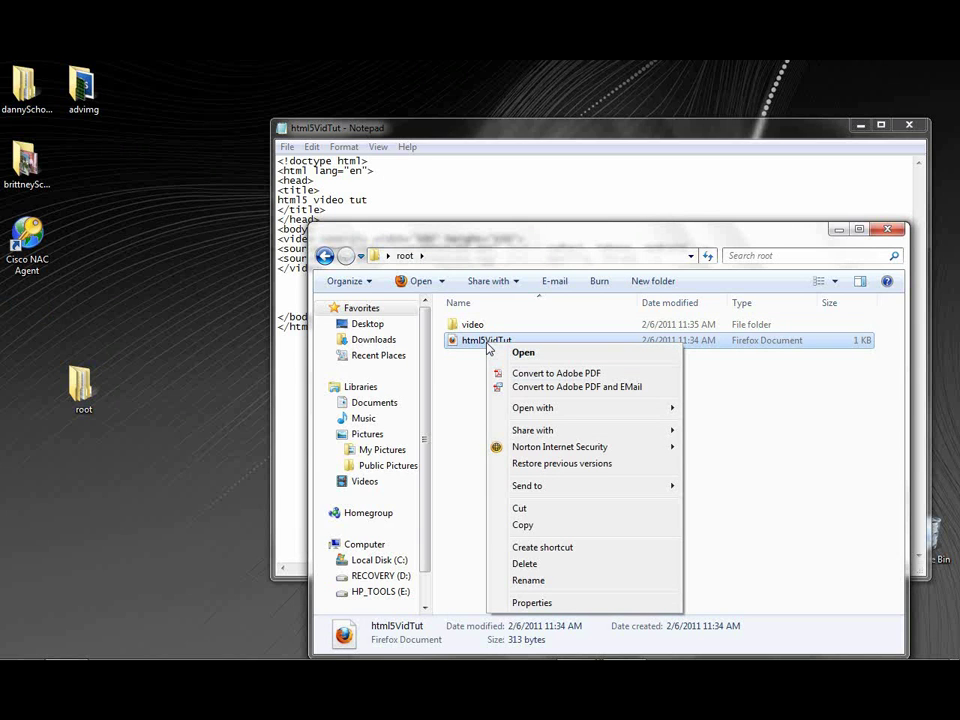
pyautogui.moveTo(533, 408)
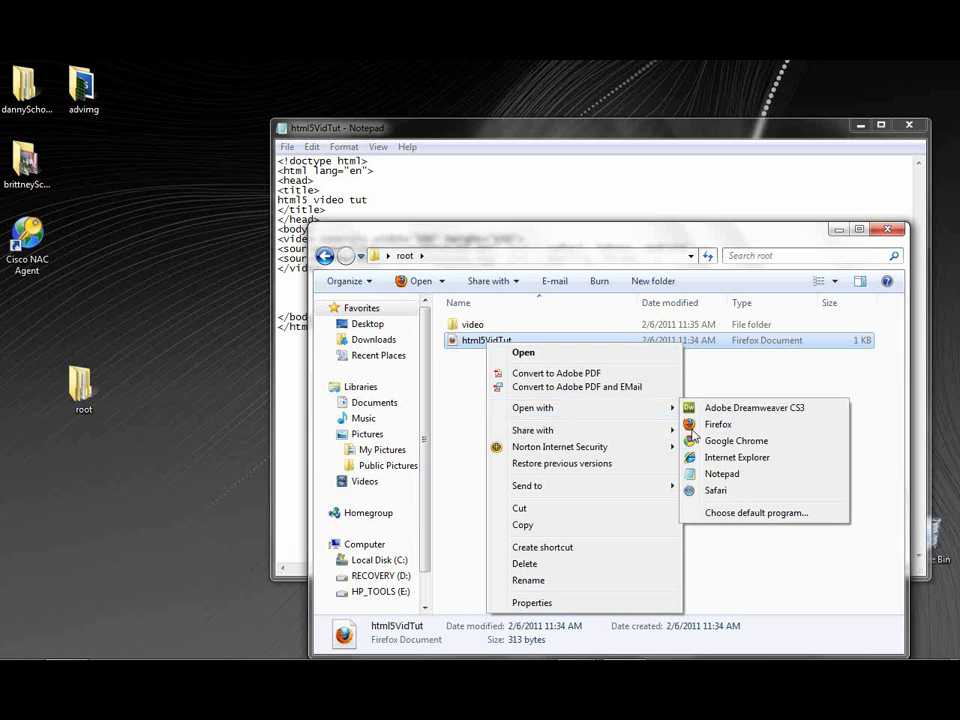
# Step: Open html5VidTut.html in Safari, turning off the default-browser check and declining the prompt
pyautogui.click(740, 496)
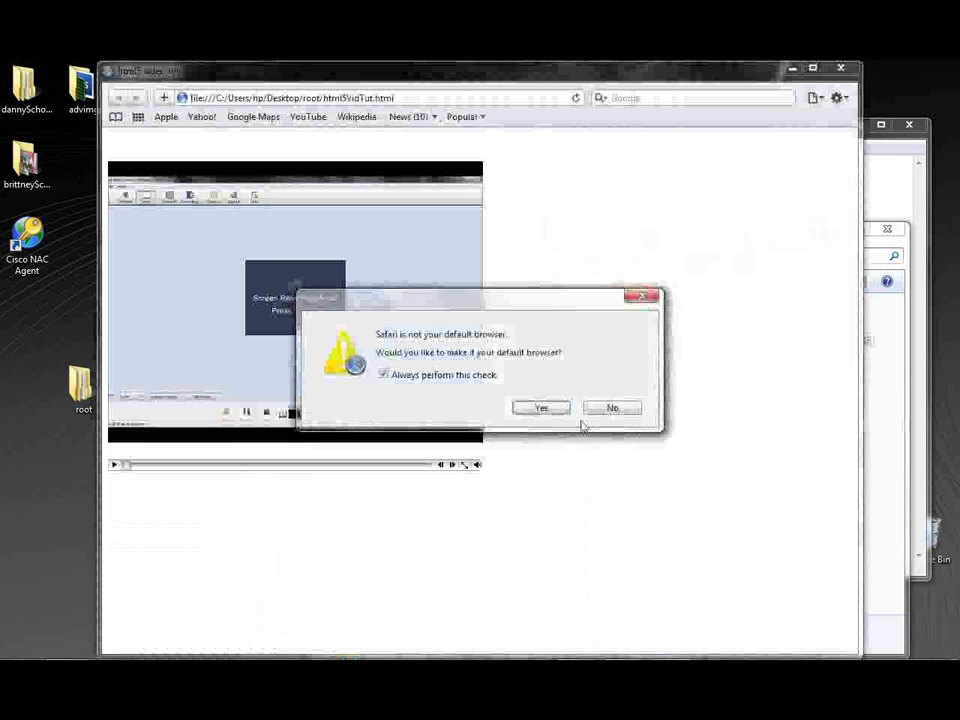
pyautogui.click(384, 373)
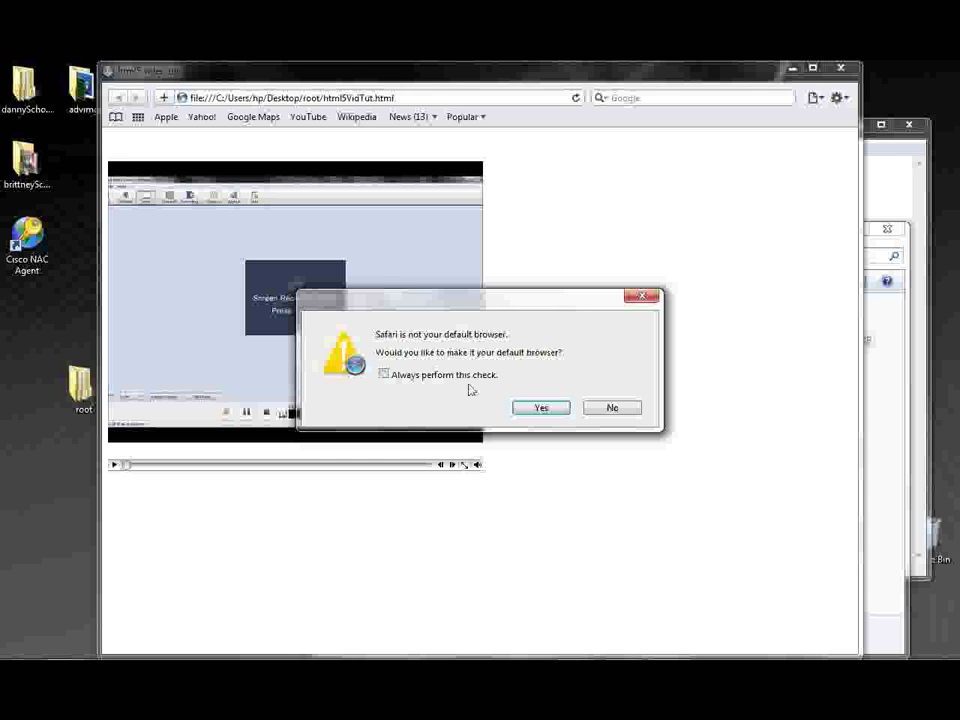
pyautogui.click(596, 410)
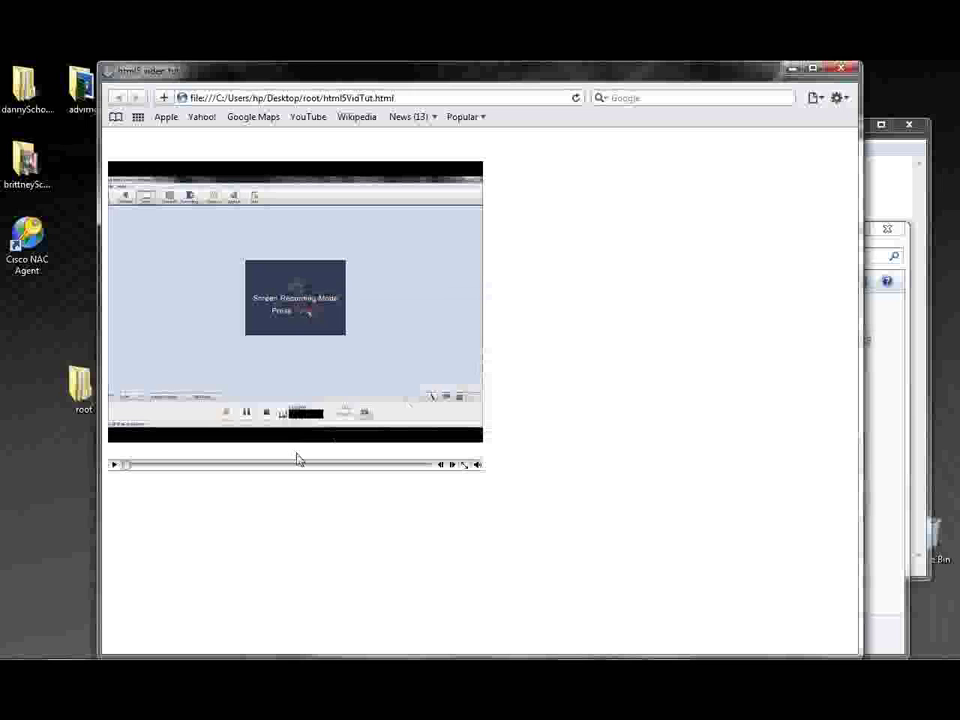
# Step: Bring the Notepad window with the html5VidTut source in front of Safari
pyautogui.click(922, 340)
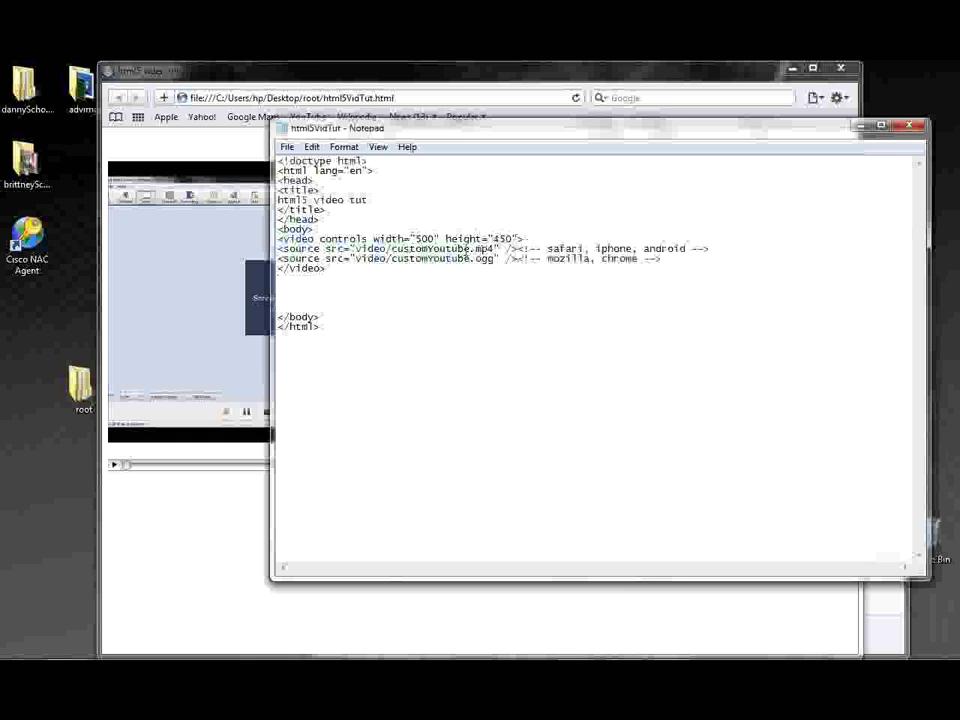
# Step: Highlight the .mp4 and .ogg video source lines in the HTML code
pyautogui.moveTo(524, 239); pyautogui.dragTo(567, 247)
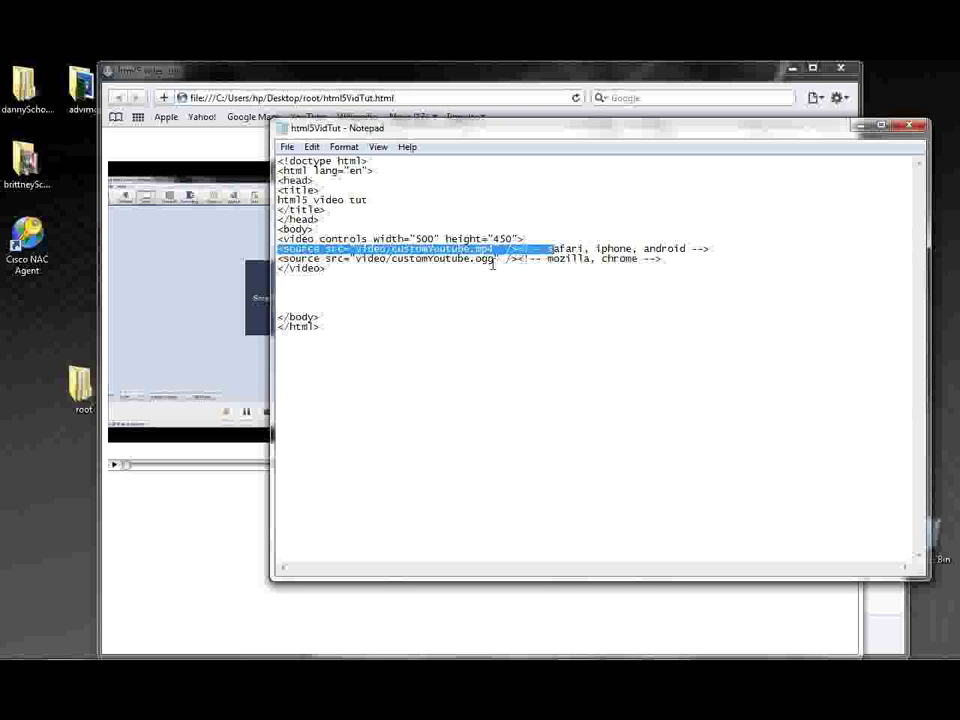
pyautogui.moveTo(494, 259); pyautogui.dragTo(478, 259)
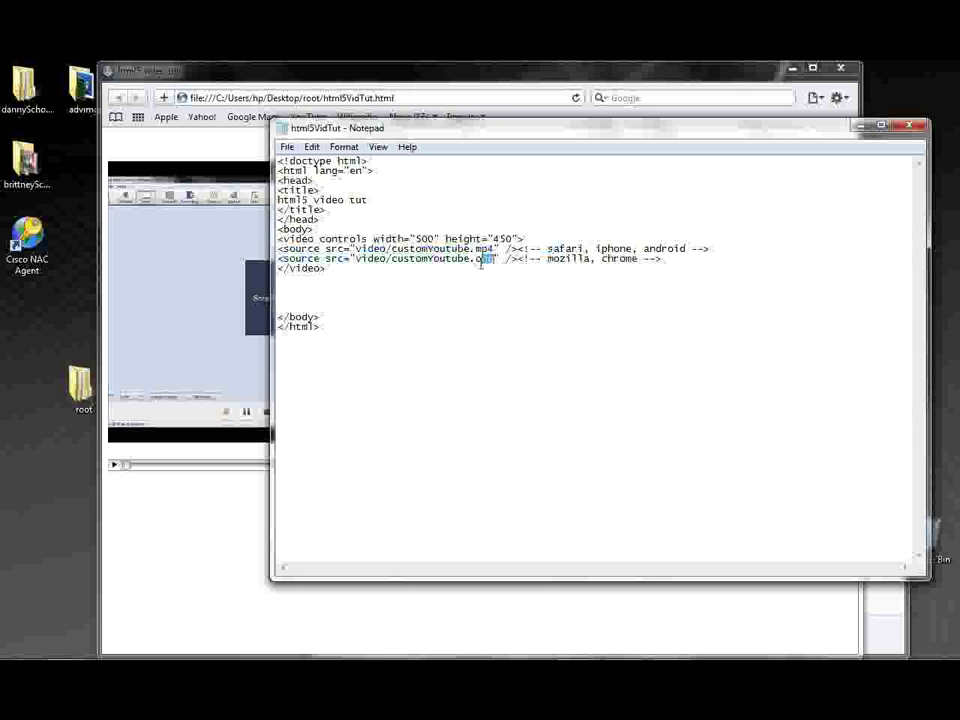
pyautogui.click(479, 262)
pyautogui.moveTo(491, 248); pyautogui.dragTo(484, 249)
# Step: Play and pause the customYoutube video in Safari, then return to Notepad
pyautogui.click(121, 477)
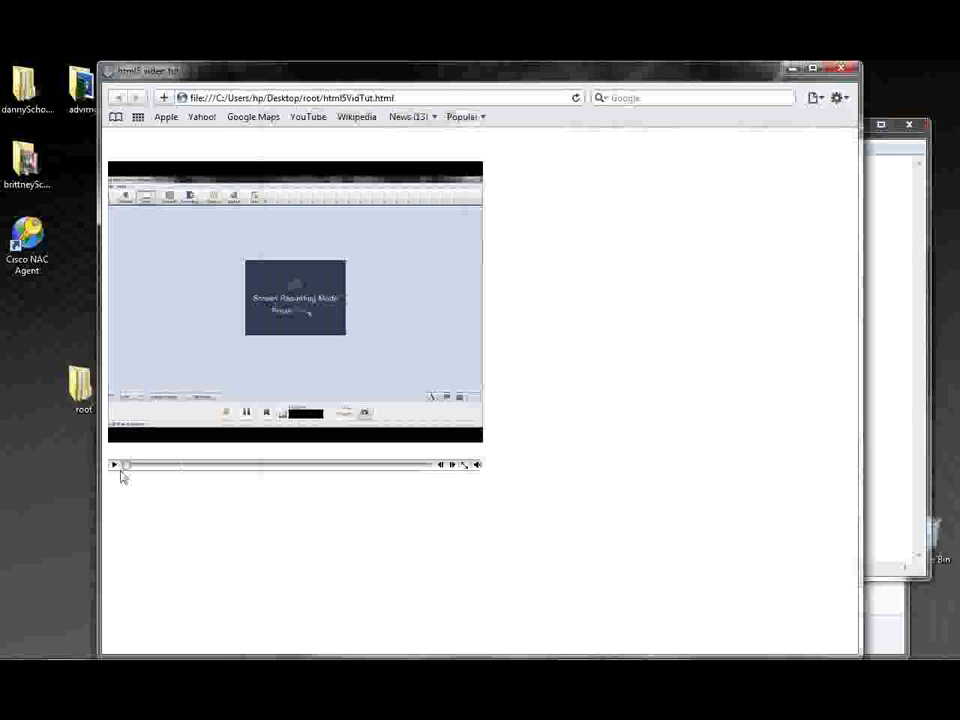
pyautogui.click(115, 465)
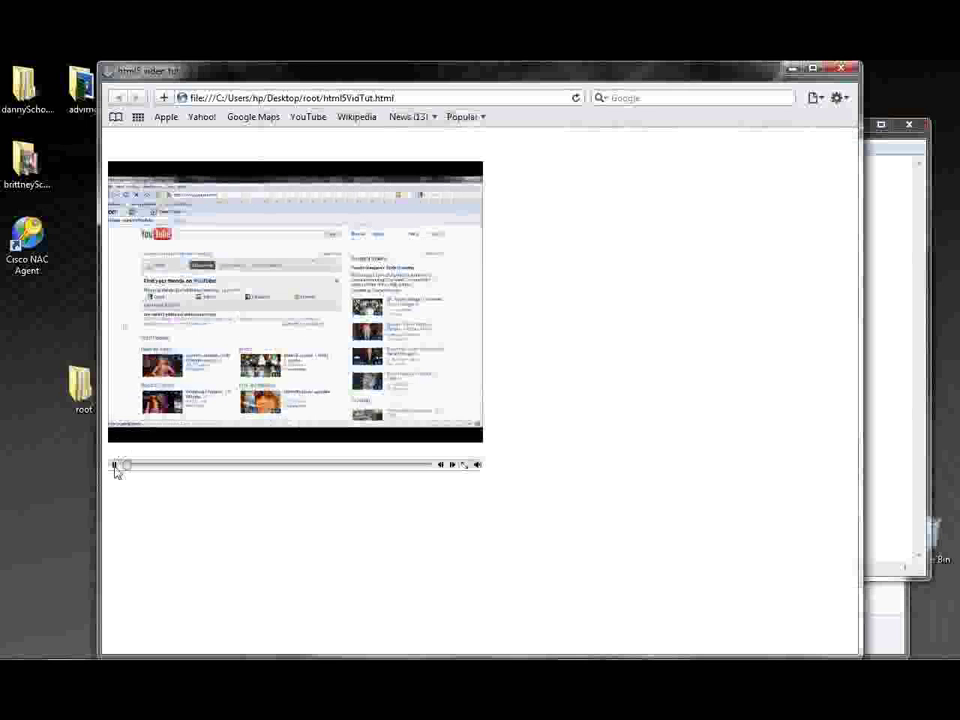
pyautogui.click(114, 465)
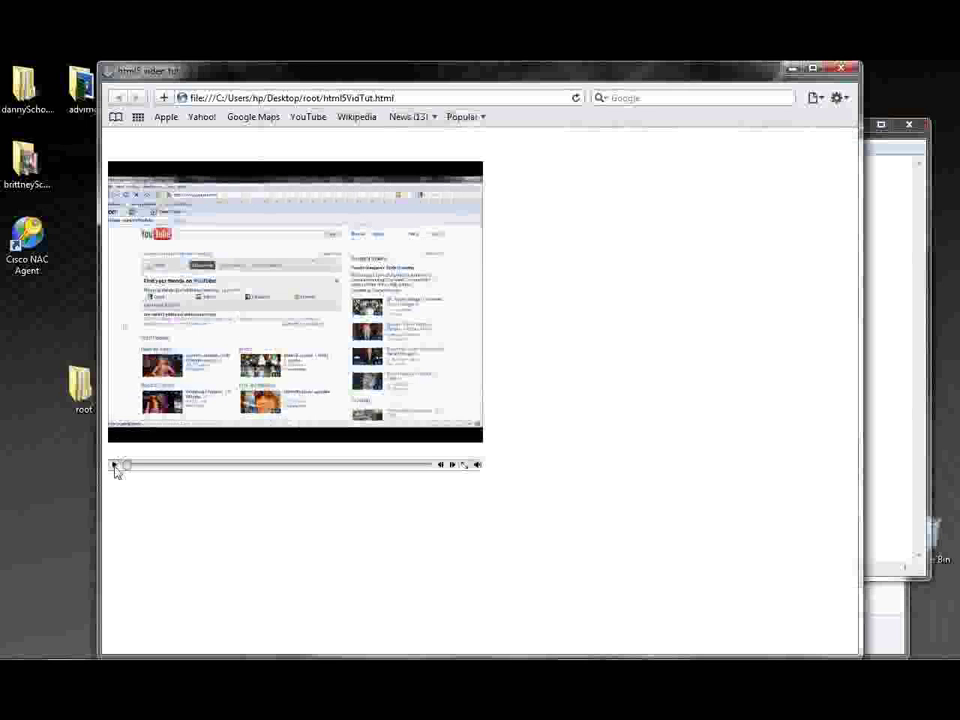
pyautogui.click(922, 411)
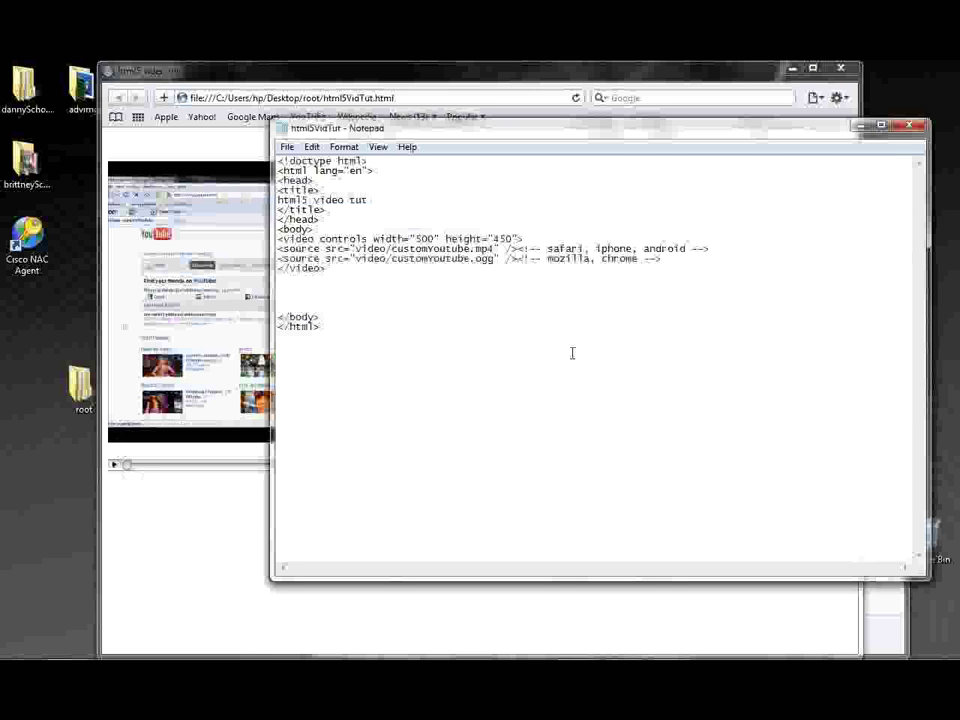